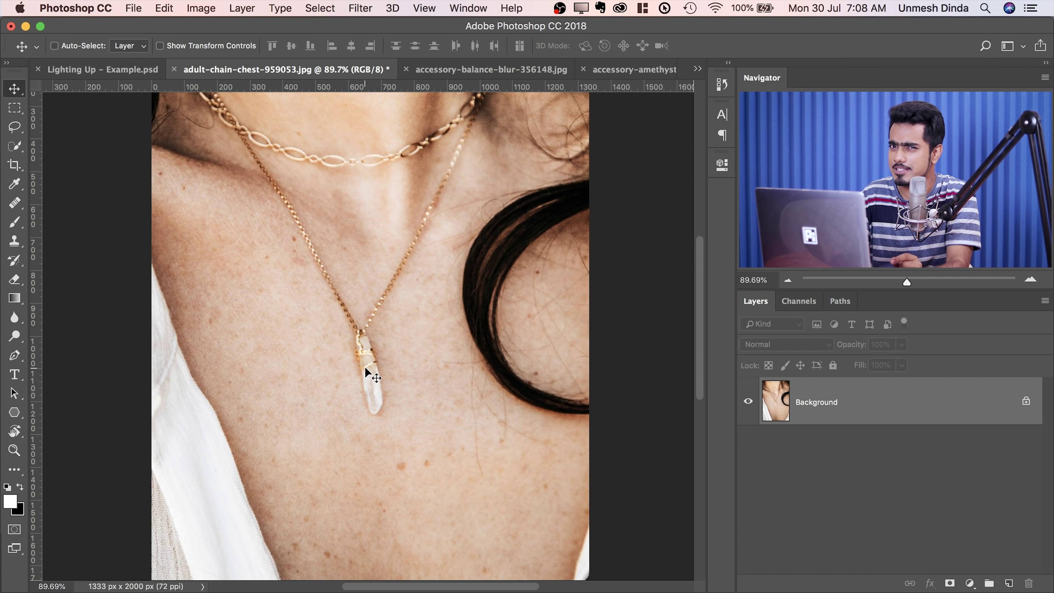
Create a black-filled layer named 'Shine' in Color Dodge mode above the Background
{"action": "key", "text": "super"}
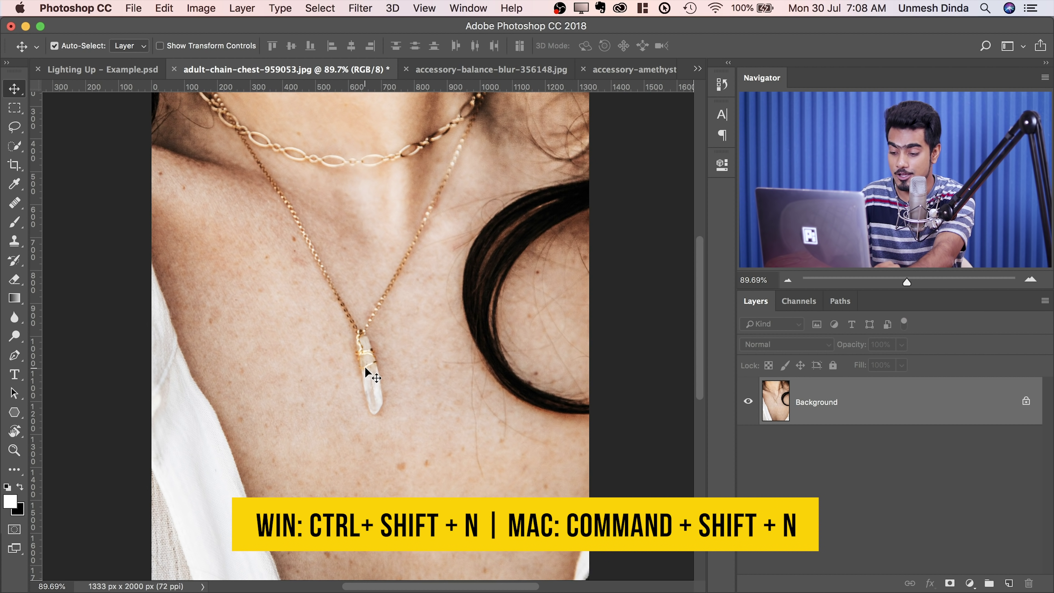
{"action": "key", "text": "super+shift+n"}
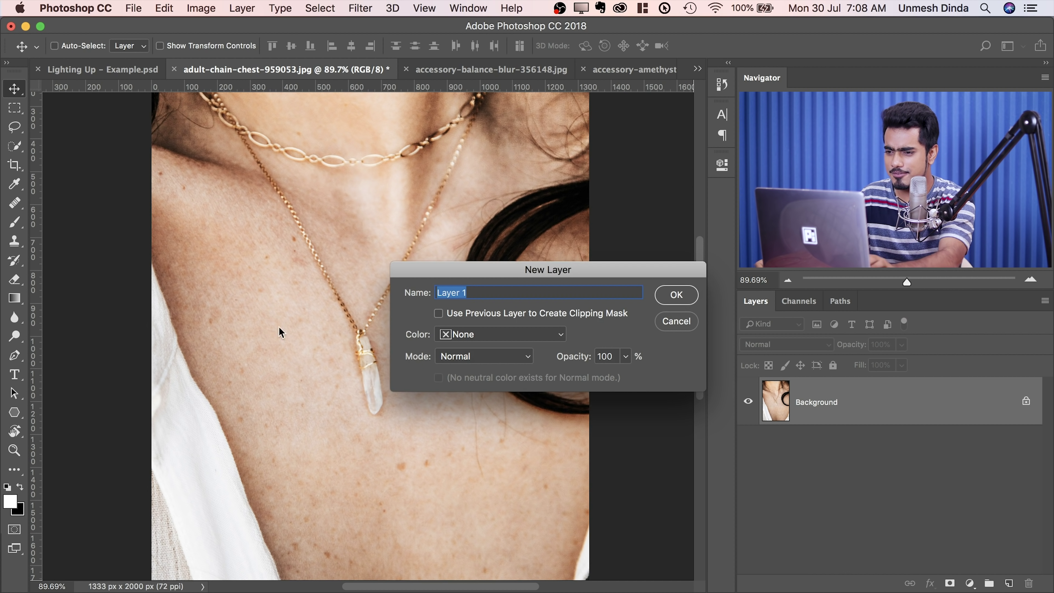
{"action": "type", "text": "Shine"}
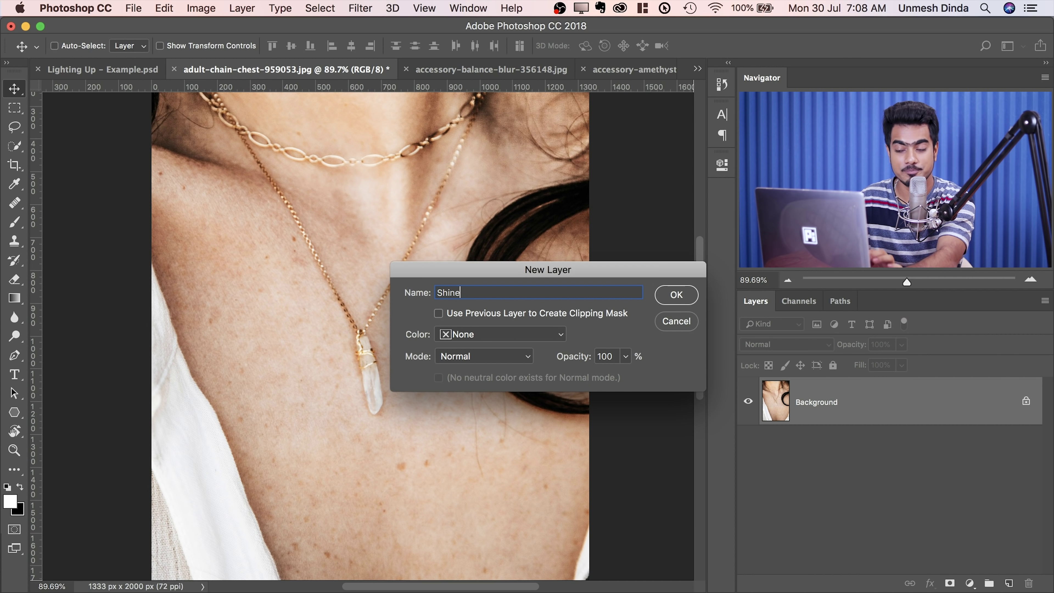
{"action": "left_click", "coordinate": [478, 356]}
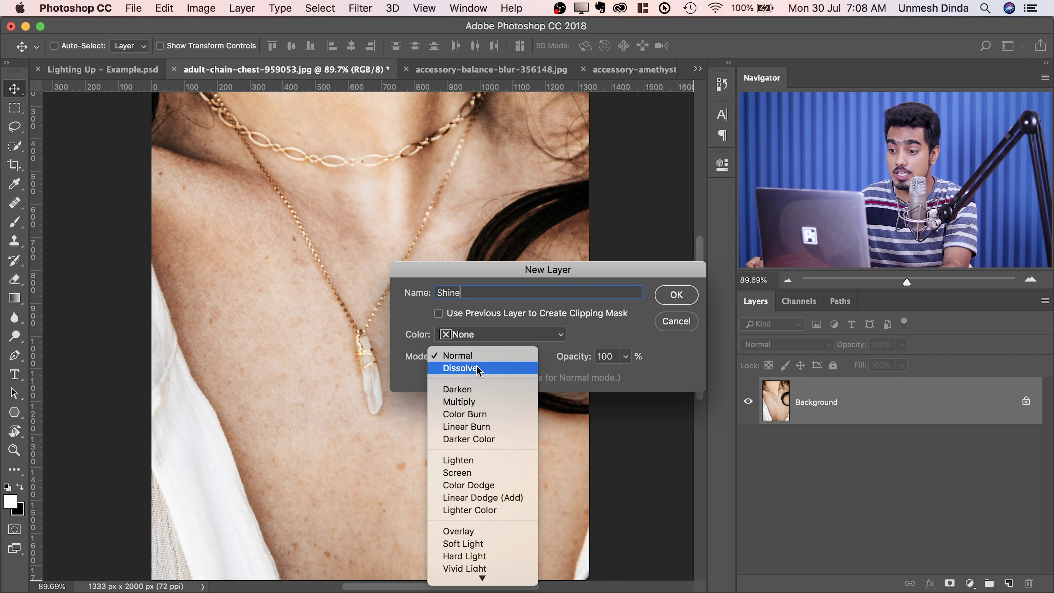
{"action": "left_click", "coordinate": [483, 485]}
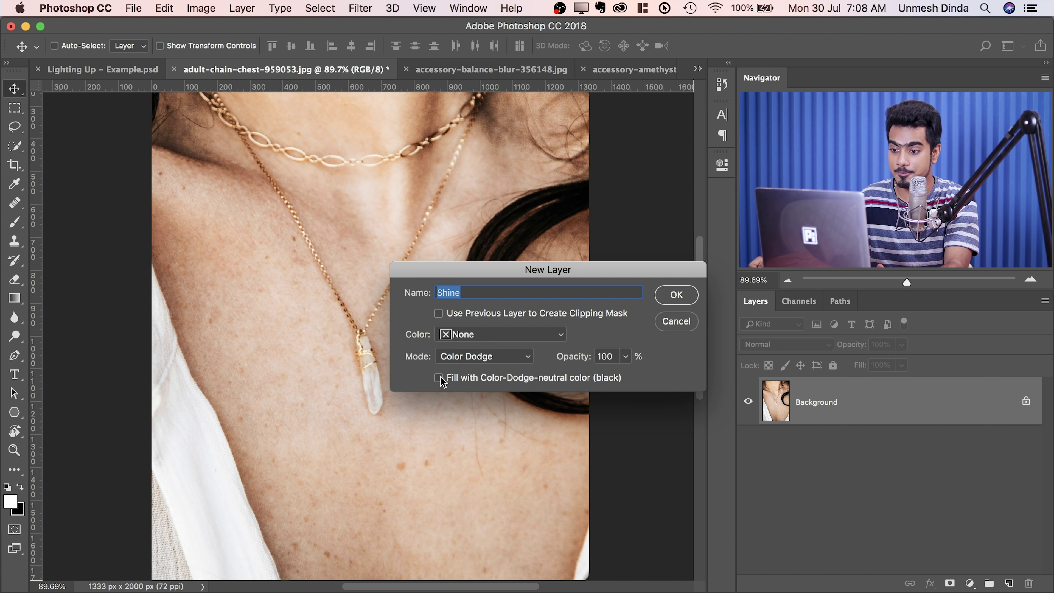
{"action": "left_click", "coordinate": [669, 292]}
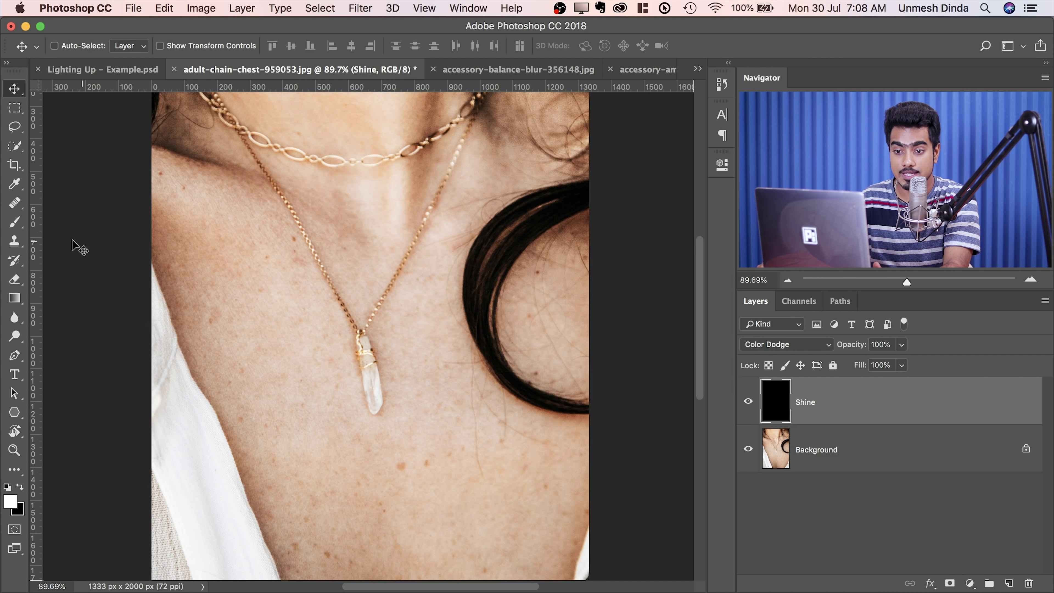
{"action": "left_click", "coordinate": [15, 223]}
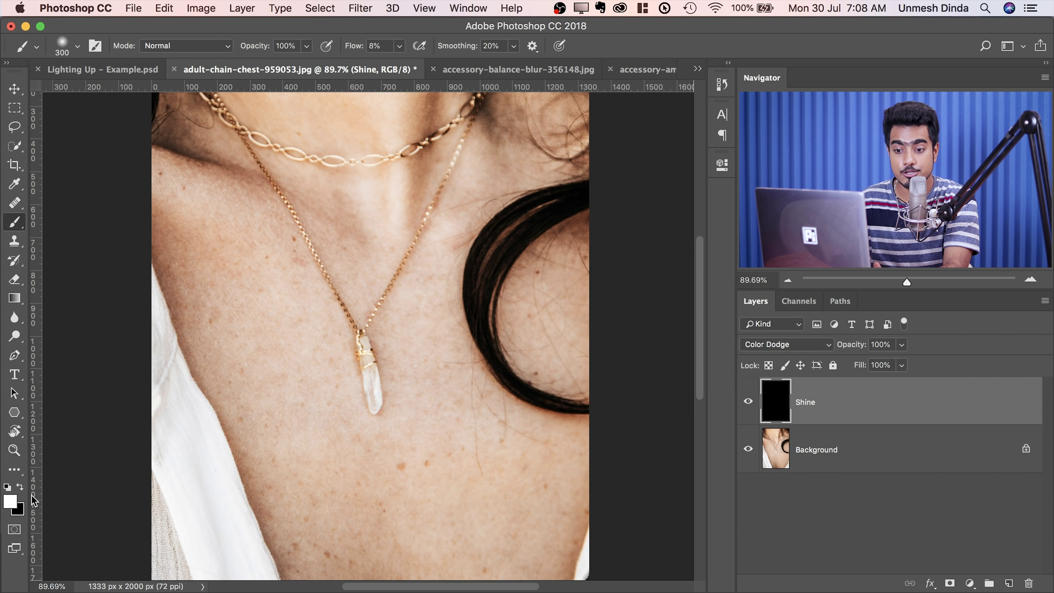
Make white the foreground colour by resetting to default black and white and swapping
{"action": "left_click", "coordinate": [13, 503]}
{"action": "left_click", "coordinate": [804, 396]}
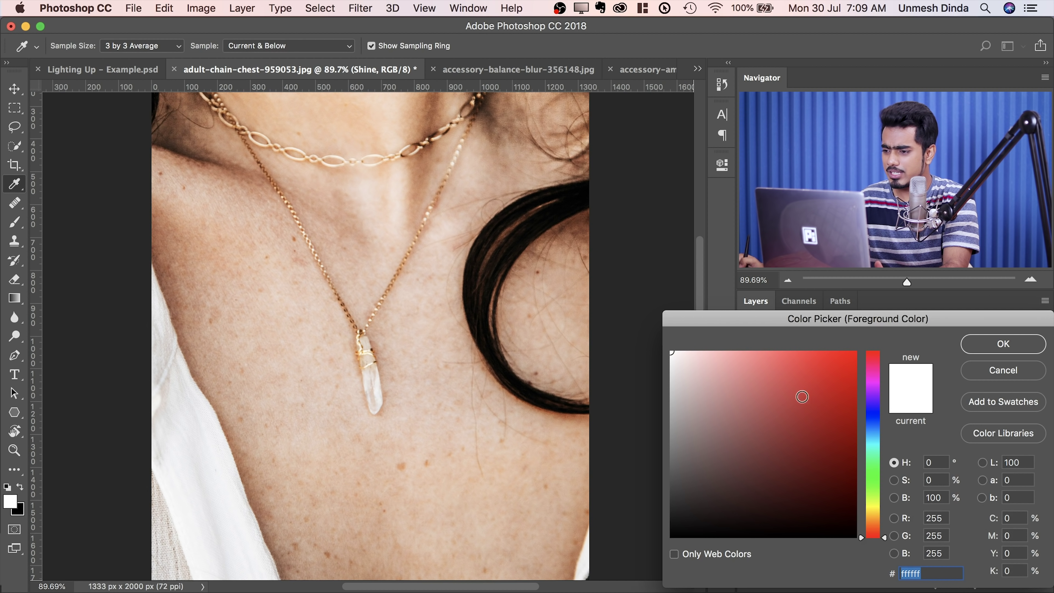
{"action": "left_click", "coordinate": [1004, 345]}
{"action": "key", "text": "d"}
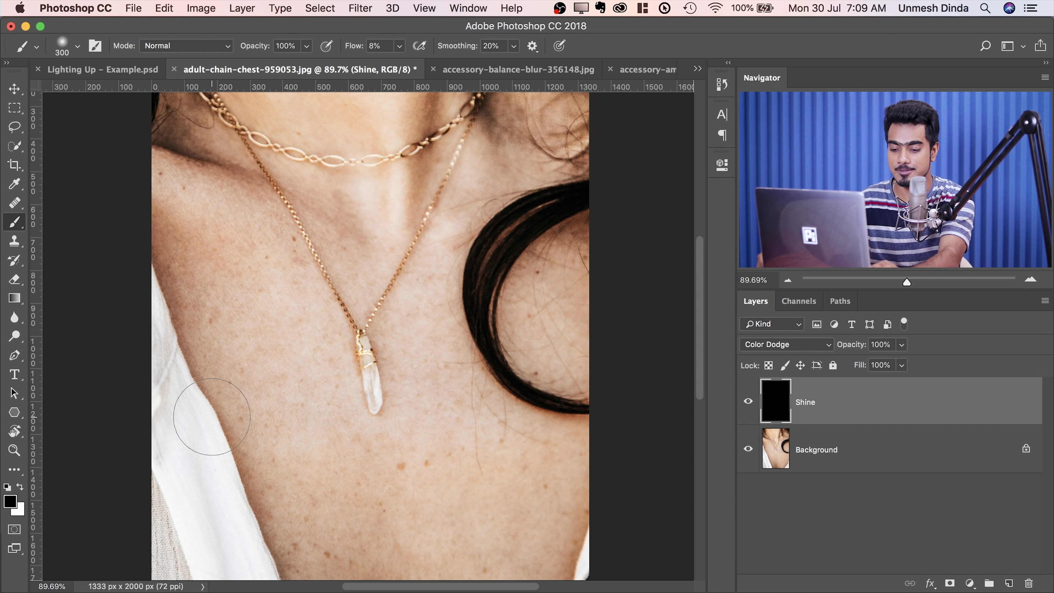
{"action": "key", "text": "x"}
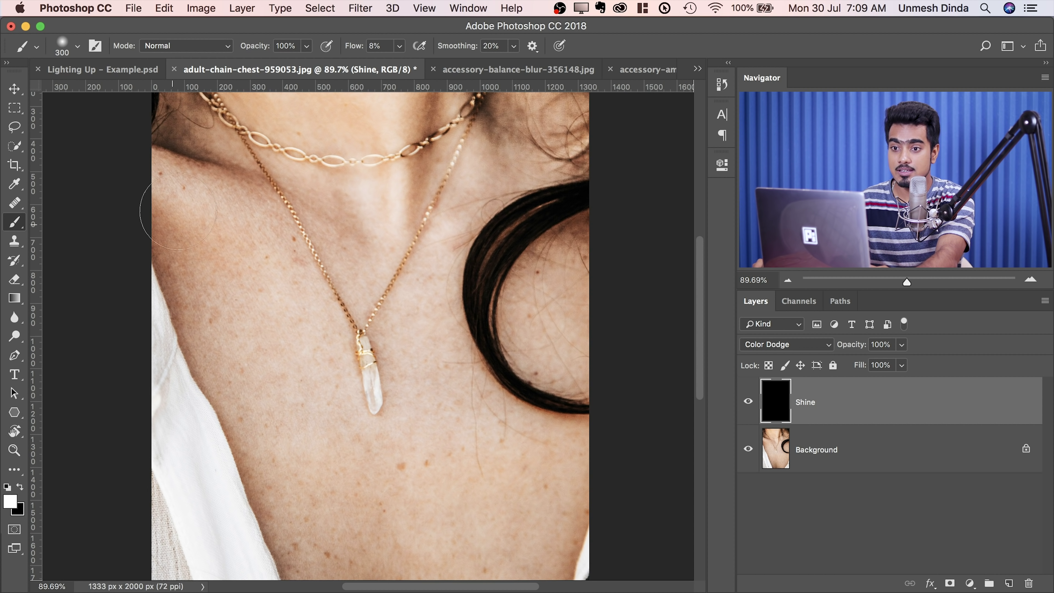
Set brush flow to 5%, zoom in on the crystal pendant and shrink the brush
{"action": "mouse_move", "coordinate": [402, 49]}
{"action": "left_mouse_down"}
{"action": "mouse_move", "coordinate": [397, 62]}
{"action": "mouse_move", "coordinate": [416, 60]}
{"action": "mouse_move", "coordinate": [403, 67]}
{"action": "left_mouse_up"}
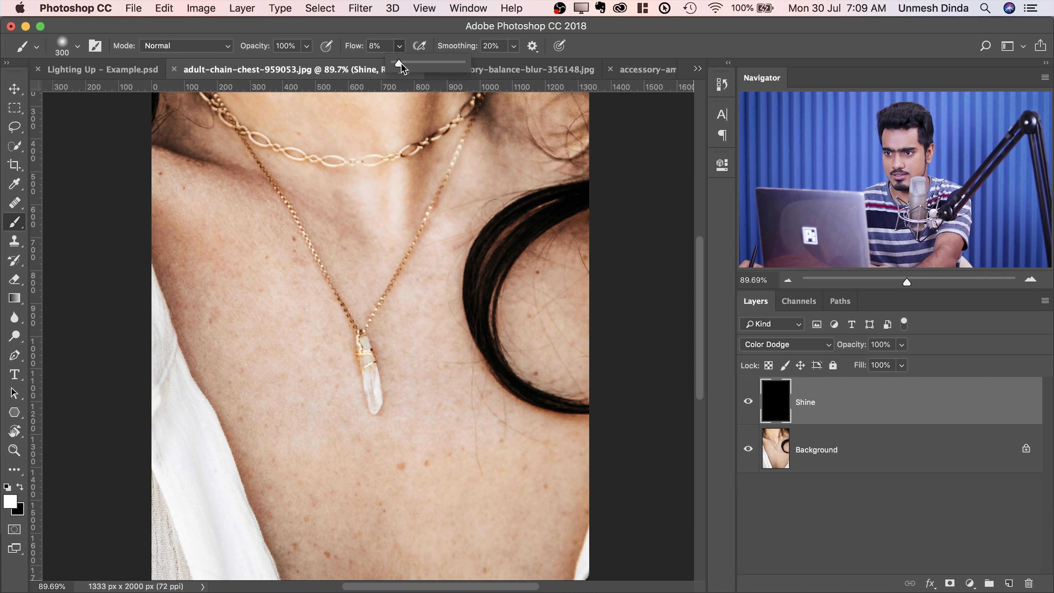
{"action": "left_click", "coordinate": [380, 49]}
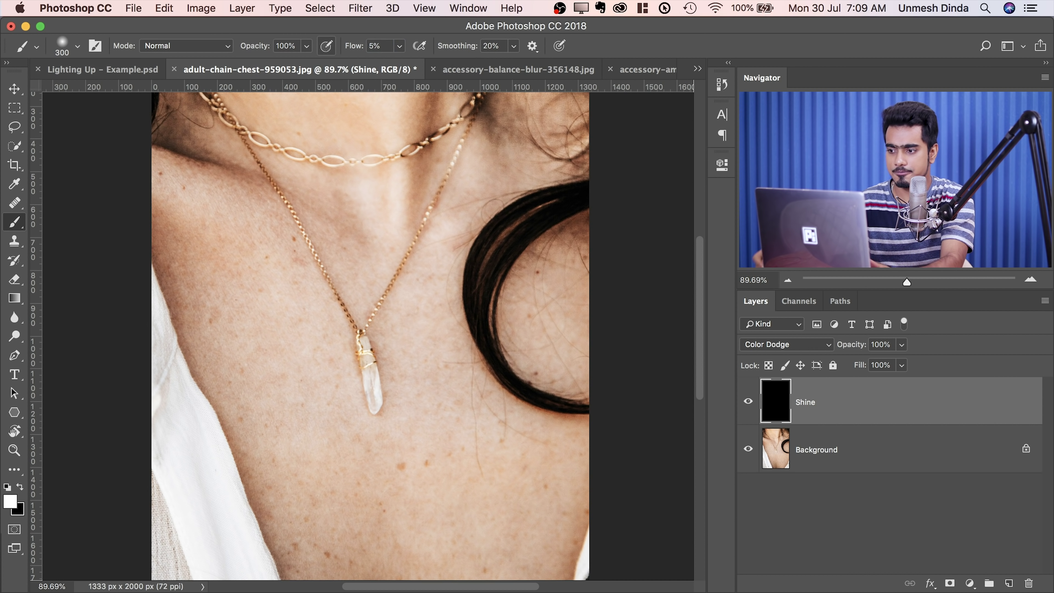
{"action": "mouse_move", "coordinate": [387, 372]}
{"action": "left_mouse_down"}
{"action": "mouse_move", "coordinate": [413, 362]}
{"action": "mouse_move", "coordinate": [413, 343]}
{"action": "mouse_move", "coordinate": [327, 327]}
{"action": "left_mouse_up"}
{"action": "left_click_drag", "start_coordinate": [349, 363], "coordinate": [337, 365]}
Dab white highlights onto the crystal pendant, shrinking the brush to 134 pixels
{"action": "left_click", "coordinate": [359, 398]}
{"action": "left_click", "coordinate": [360, 390]}
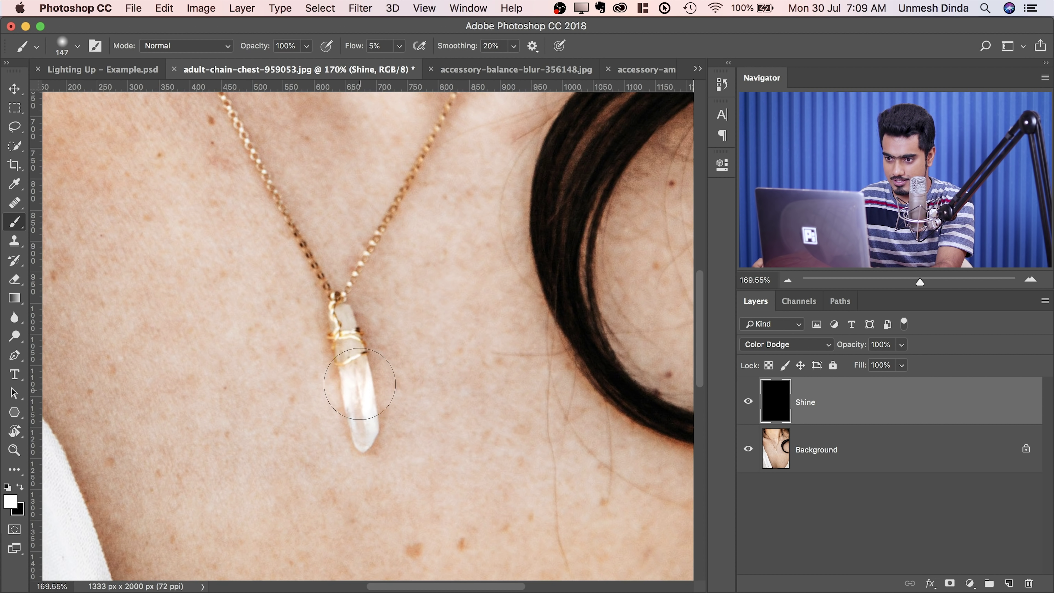
{"action": "scroll", "coordinate": [464, 353], "scroll_direction": "down", "scroll_amount": 5}
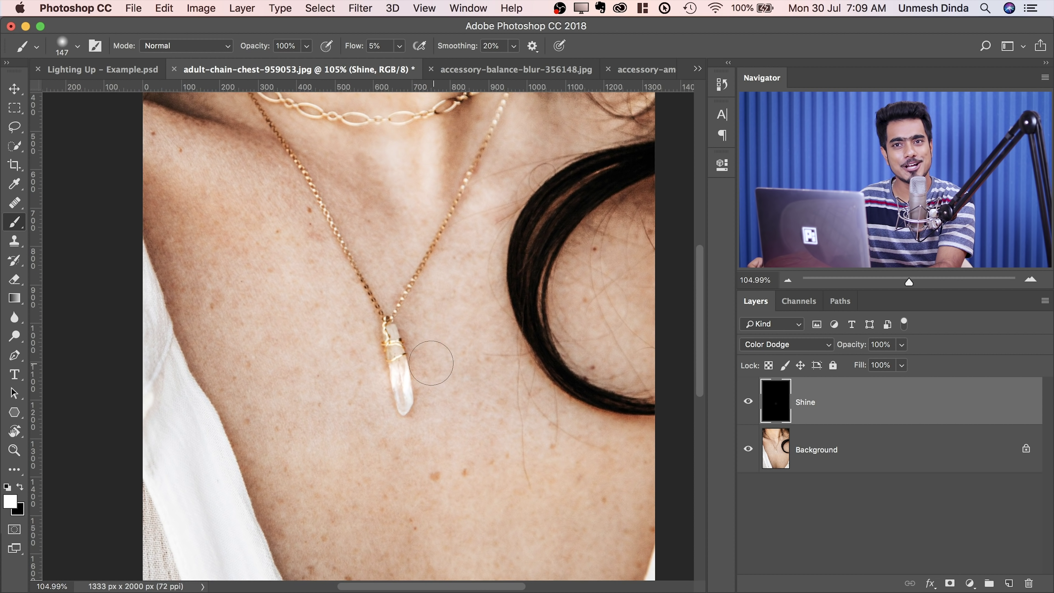
{"action": "mouse_move", "coordinate": [412, 363]}
{"action": "left_mouse_down"}
{"action": "mouse_move", "coordinate": [449, 348]}
{"action": "mouse_move", "coordinate": [388, 377]}
{"action": "mouse_move", "coordinate": [395, 396]}
{"action": "left_mouse_up"}
{"action": "left_click", "coordinate": [382, 382]}
{"action": "scroll", "coordinate": [395, 396], "scroll_direction": "down", "scroll_amount": 6}
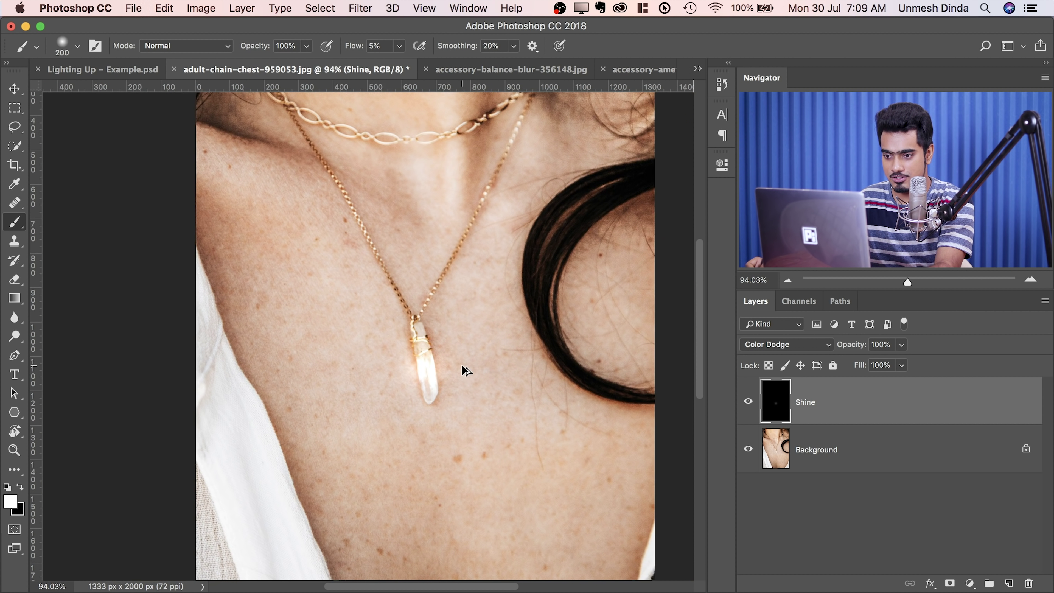
{"action": "left_click_drag", "start_coordinate": [423, 363], "coordinate": [424, 363]}
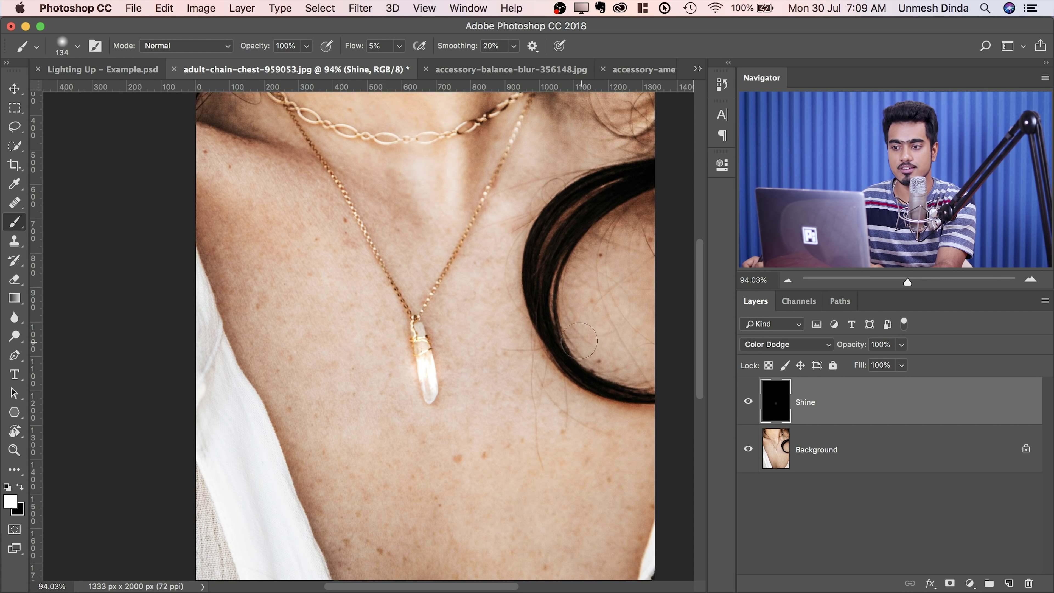
Reposition the Shine layer's glow with the Move tool, resizing the brush to 253 pixels
{"action": "key", "text": "v"}
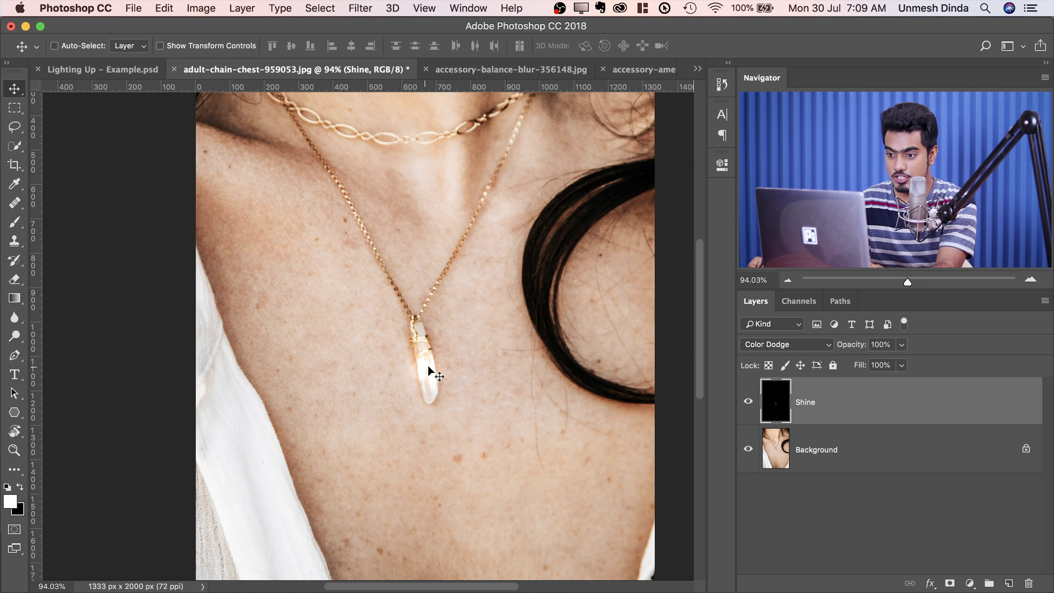
{"action": "mouse_move", "coordinate": [428, 369]}
{"action": "left_mouse_down"}
{"action": "mouse_move", "coordinate": [436, 382]}
{"action": "mouse_move", "coordinate": [422, 341]}
{"action": "mouse_move", "coordinate": [431, 374]}
{"action": "left_mouse_up"}
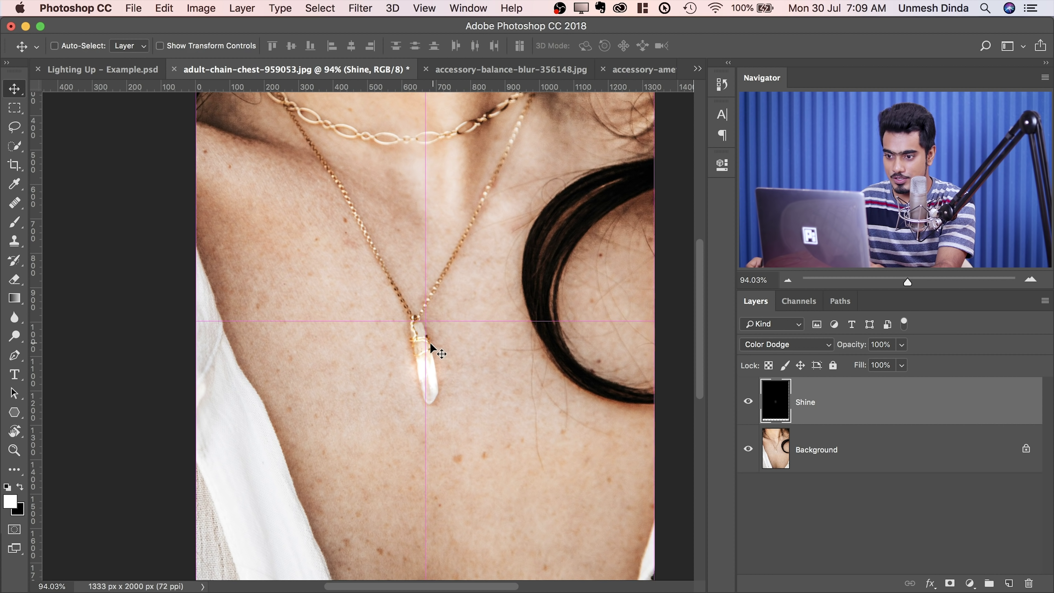
{"action": "left_click", "coordinate": [14, 222]}
{"action": "left_click_drag", "start_coordinate": [445, 340], "coordinate": [474, 339]}
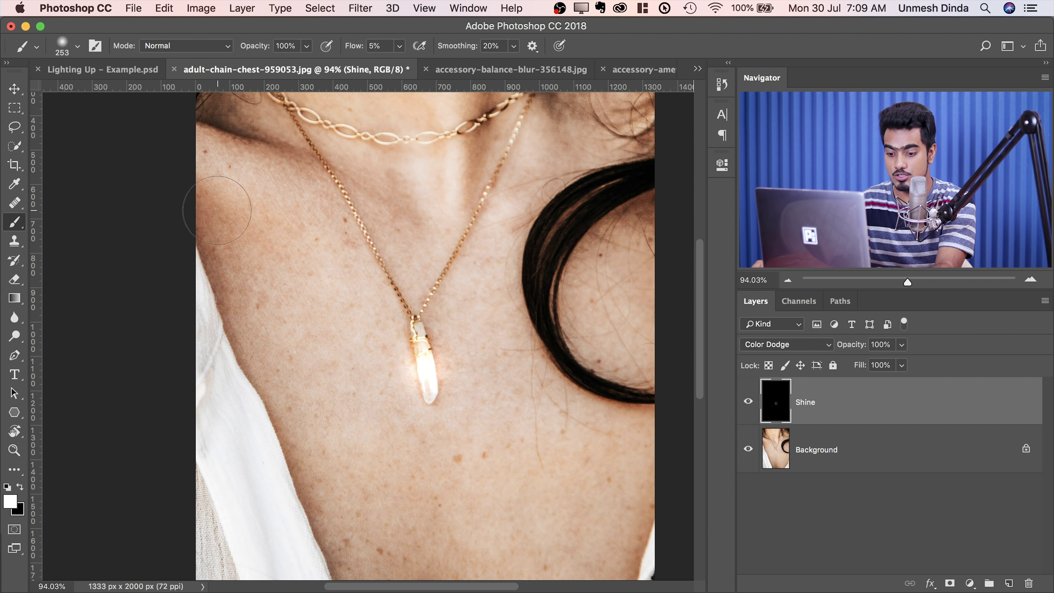
{"action": "left_click", "coordinate": [16, 94]}
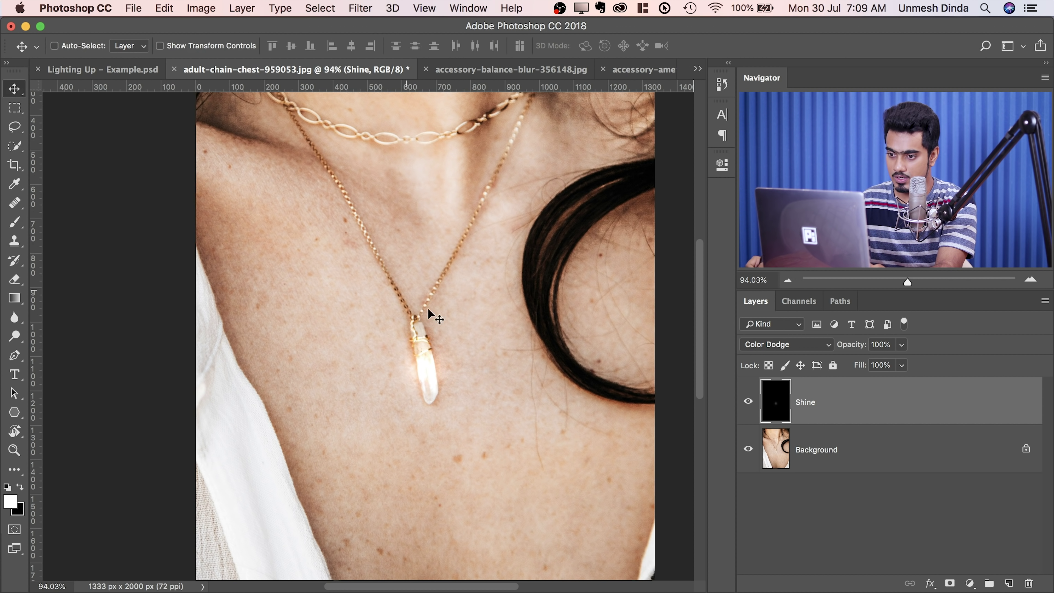
{"action": "left_click_drag", "start_coordinate": [427, 373], "coordinate": [434, 307]}
Zoom out and close the pendant photo without saving, revealing Lighting Up - Example.psd
{"action": "key", "text": "super+minus"}
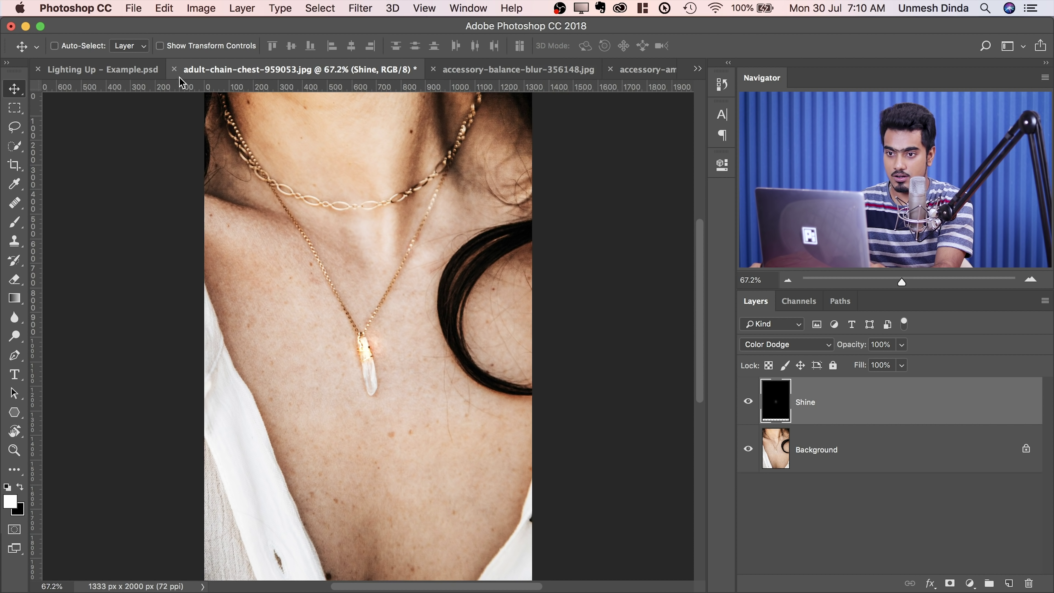
{"action": "left_click", "coordinate": [174, 69]}
{"action": "left_click", "coordinate": [473, 226]}
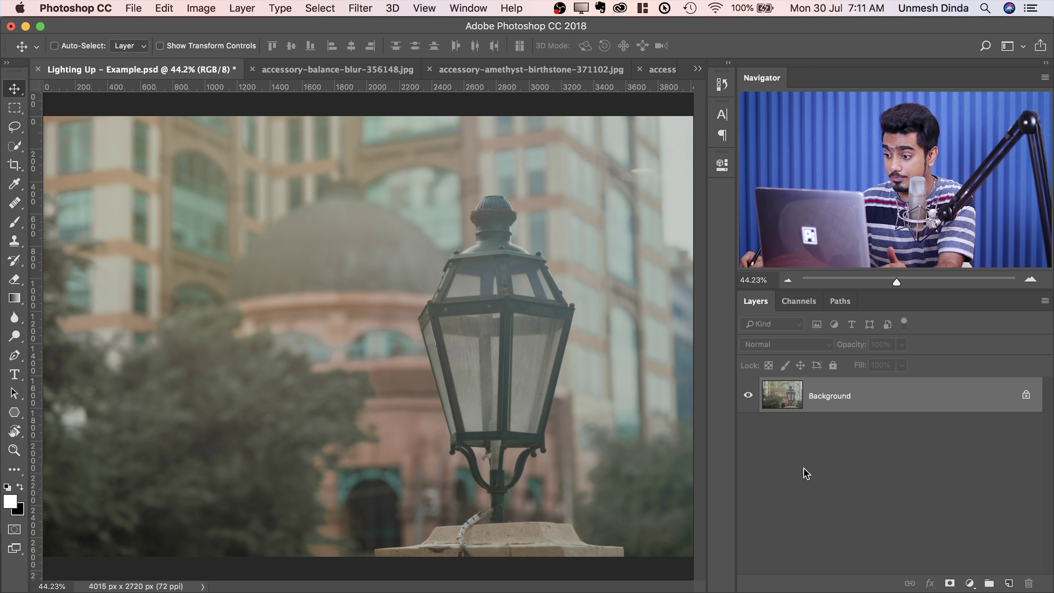
Add Layer 1 in Color Dodge mode and paint white over the lantern glass with an 866-pixel brush
{"action": "left_click", "coordinate": [1008, 583]}
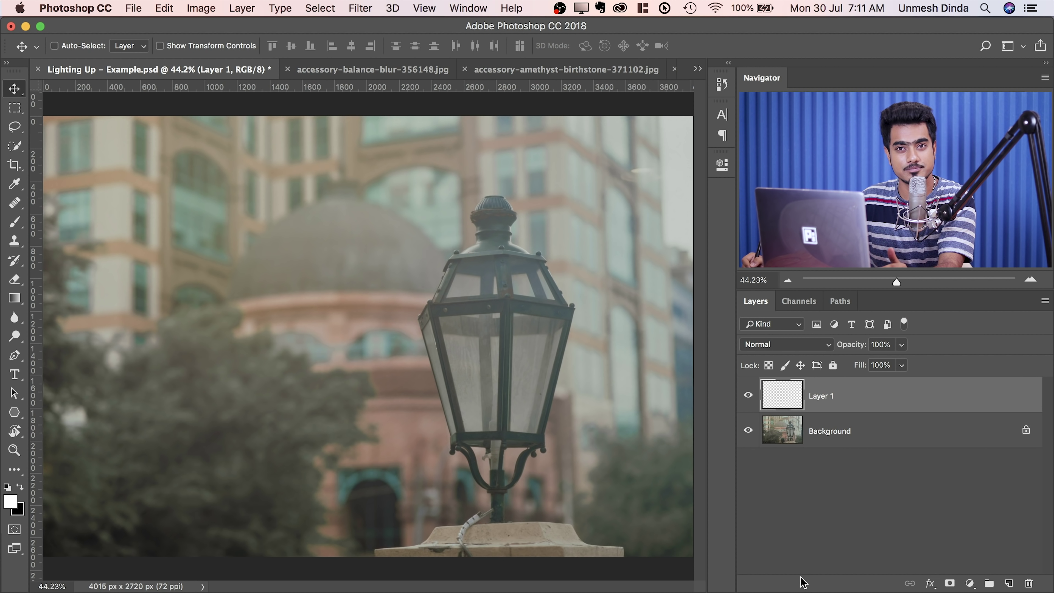
{"action": "left_click", "coordinate": [795, 346]}
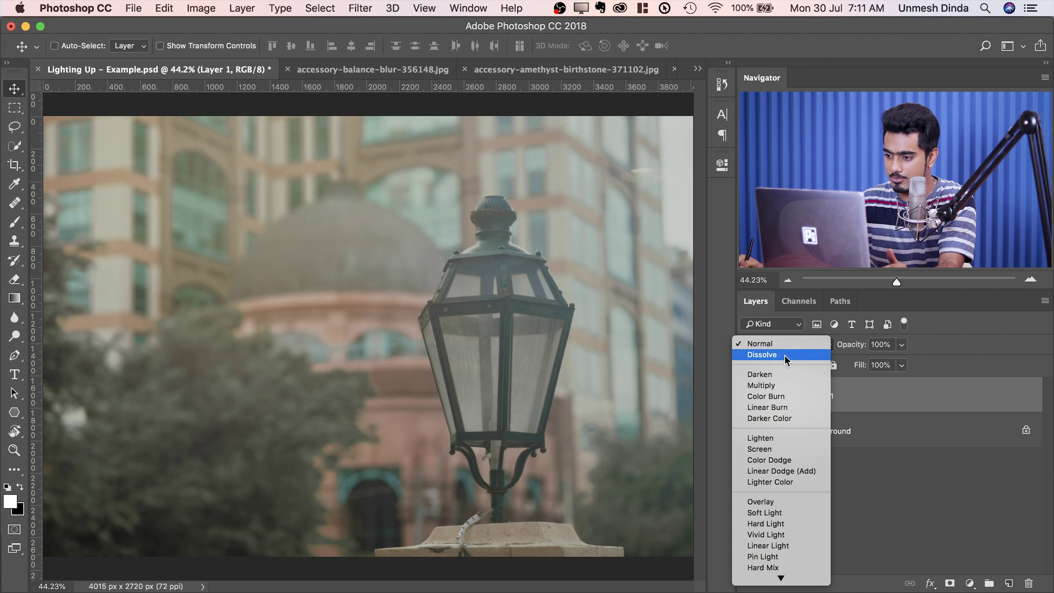
{"action": "left_click", "coordinate": [770, 458]}
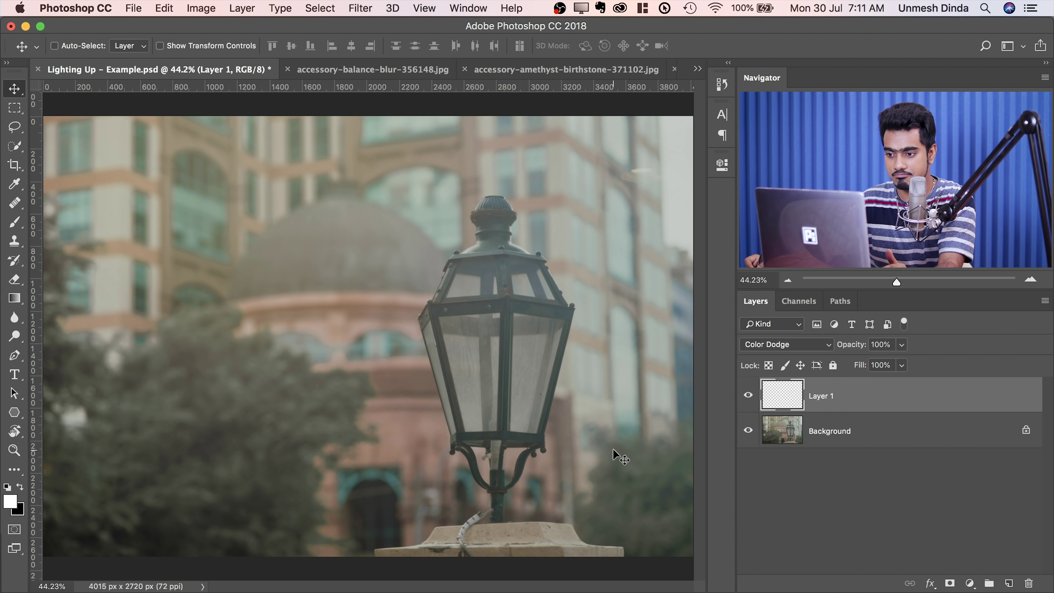
{"action": "left_click", "coordinate": [17, 225]}
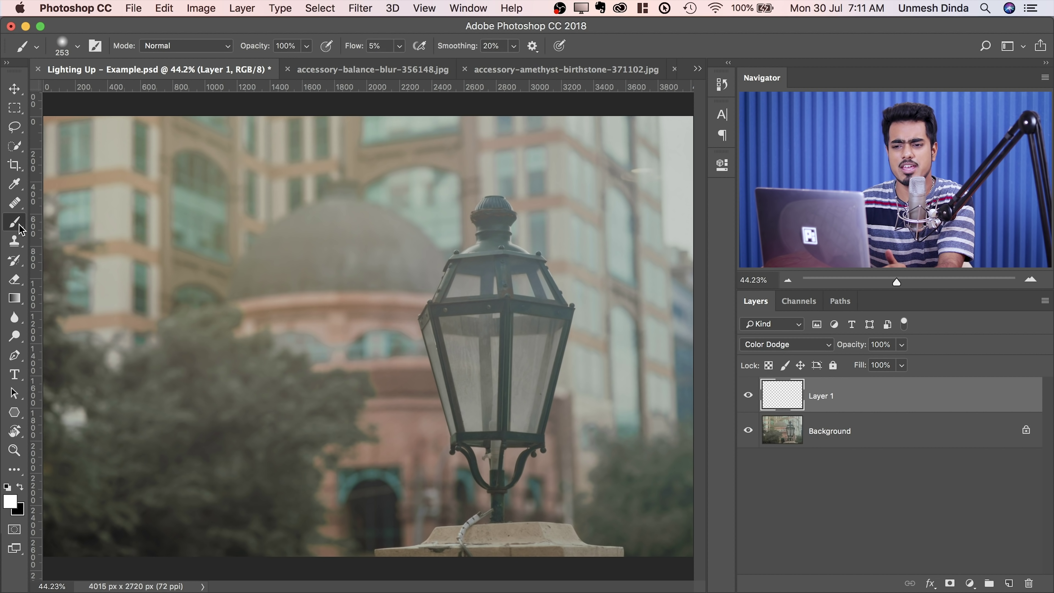
{"action": "left_click_drag", "start_coordinate": [344, 328], "coordinate": [393, 328]}
{"action": "left_click_drag", "start_coordinate": [470, 341], "coordinate": [498, 342]}
{"action": "mouse_move", "coordinate": [508, 391]}
{"action": "left_mouse_down"}
{"action": "mouse_move", "coordinate": [506, 372]}
{"action": "mouse_move", "coordinate": [509, 392]}
{"action": "mouse_move", "coordinate": [526, 366]}
{"action": "left_mouse_up"}
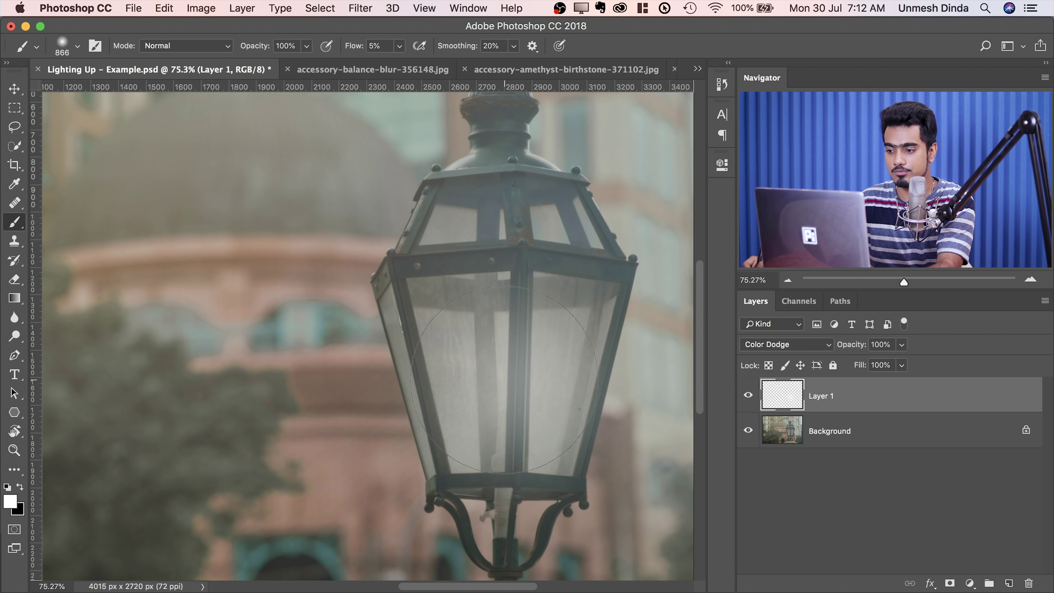
Undo the first stroke, open Layer 1's blending options and repaint white glow over the lantern glass
{"action": "key", "text": "super+z"}
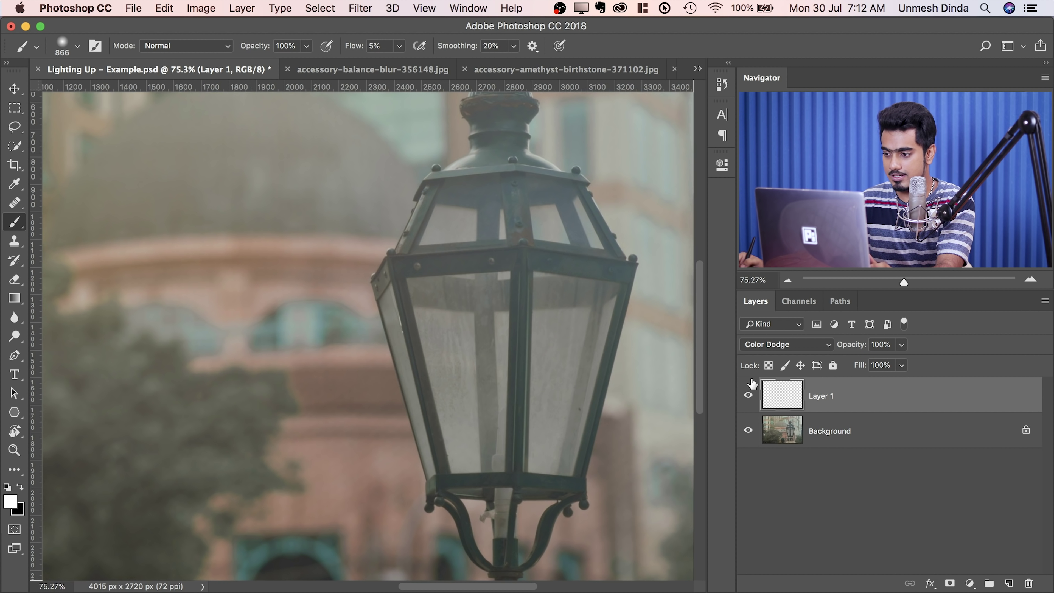
{"action": "double_click", "coordinate": [996, 397]}
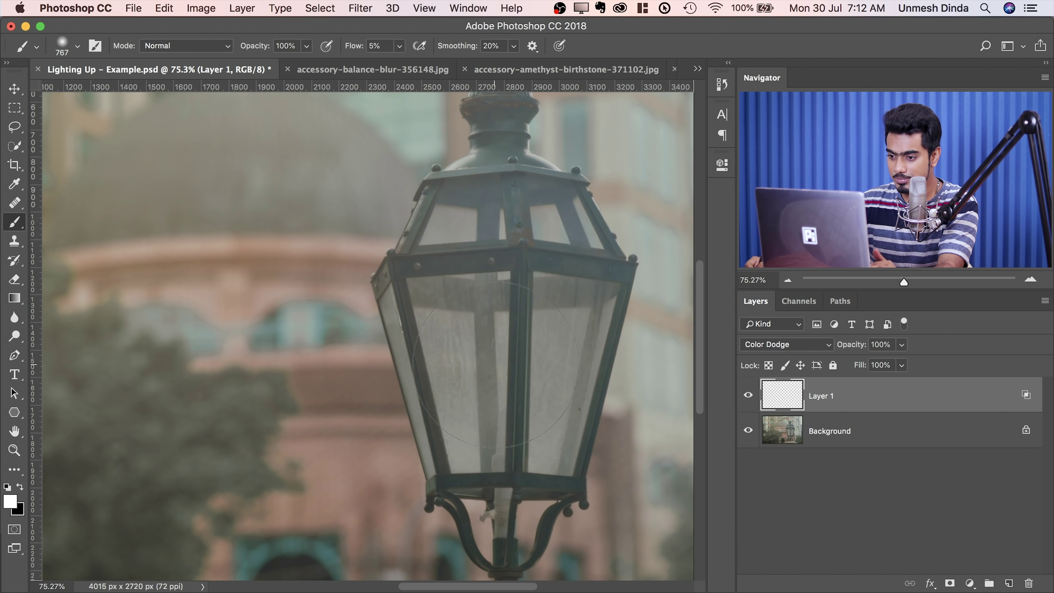
{"action": "mouse_move", "coordinate": [507, 349]}
{"action": "left_mouse_down"}
{"action": "mouse_move", "coordinate": [515, 332]}
{"action": "mouse_move", "coordinate": [498, 357]}
{"action": "mouse_move", "coordinate": [510, 365]}
{"action": "mouse_move", "coordinate": [507, 382]}
{"action": "mouse_move", "coordinate": [504, 366]}
{"action": "mouse_move", "coordinate": [515, 374]}
{"action": "mouse_move", "coordinate": [415, 406]}
{"action": "left_mouse_up"}
{"action": "scroll", "coordinate": [550, 382], "scroll_direction": "up", "scroll_amount": 2}
{"action": "left_click_drag", "start_coordinate": [500, 416], "coordinate": [463, 416]}
{"action": "mouse_move", "coordinate": [489, 416]}
{"action": "left_mouse_down"}
{"action": "mouse_move", "coordinate": [495, 435]}
{"action": "mouse_move", "coordinate": [487, 404]}
{"action": "mouse_move", "coordinate": [535, 400]}
{"action": "mouse_move", "coordinate": [503, 416]}
{"action": "mouse_move", "coordinate": [473, 357]}
{"action": "mouse_move", "coordinate": [504, 434]}
{"action": "left_mouse_up"}
{"action": "left_click_drag", "start_coordinate": [548, 361], "coordinate": [427, 357]}
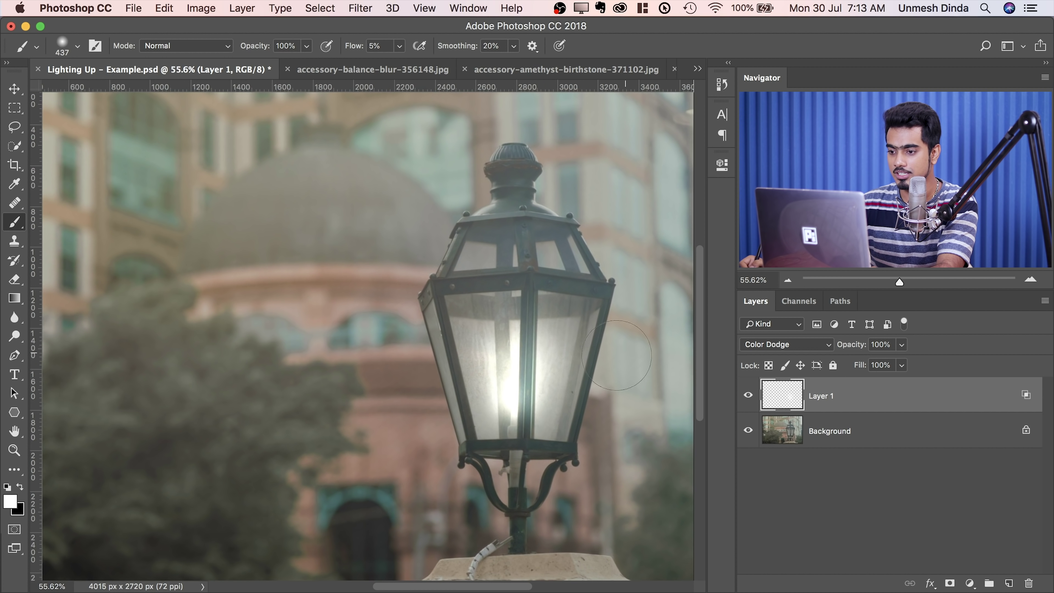
{"action": "left_click", "coordinate": [14, 89]}
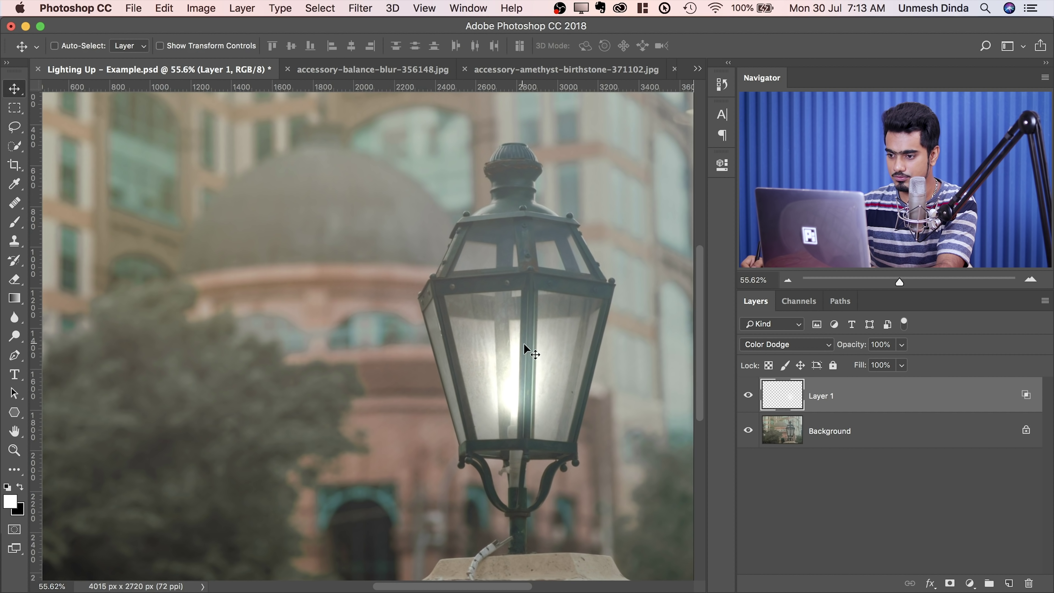
Nudge the lantern glow, then add an empty Layer 2 and enlarge the brush to about 1225 px
{"action": "mouse_move", "coordinate": [524, 383]}
{"action": "left_mouse_down"}
{"action": "mouse_move", "coordinate": [506, 350]}
{"action": "mouse_move", "coordinate": [447, 357]}
{"action": "mouse_move", "coordinate": [510, 370]}
{"action": "mouse_move", "coordinate": [524, 400]}
{"action": "left_mouse_up"}
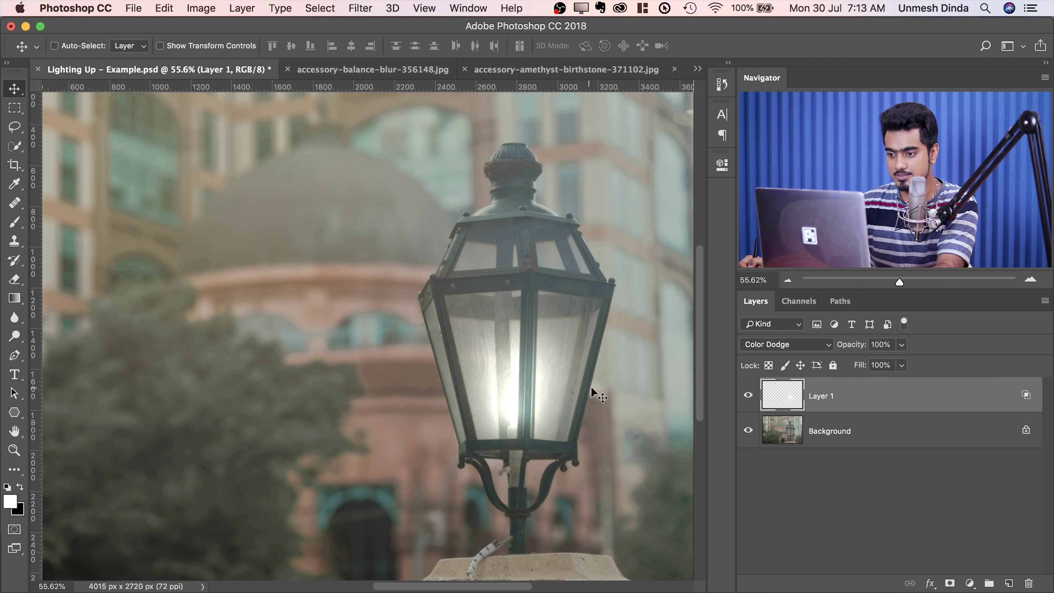
{"action": "scroll", "coordinate": [556, 350], "scroll_direction": "up", "scroll_amount": 2}
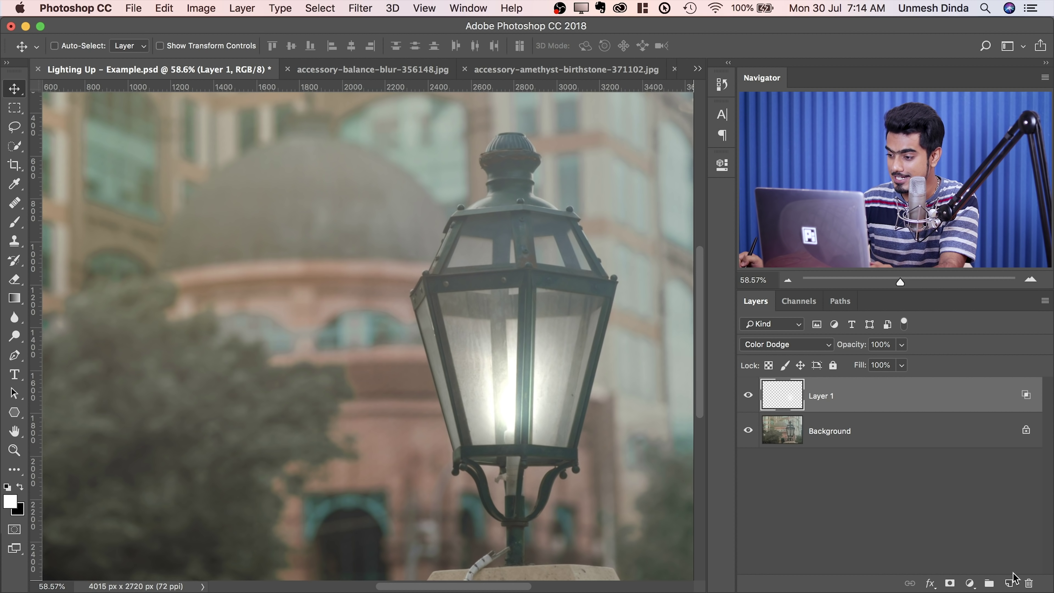
{"action": "left_click", "coordinate": [1009, 581]}
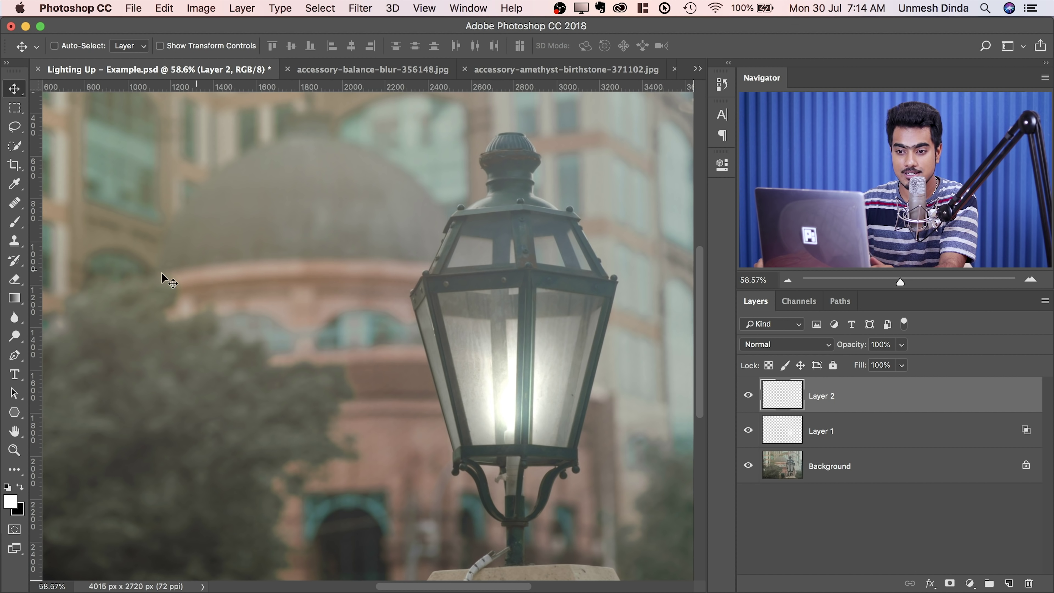
{"action": "left_click", "coordinate": [14, 222]}
{"action": "left_click_drag", "start_coordinate": [473, 360], "coordinate": [647, 348]}
Resize the brush to around 1354 px and set Layer 2 to the Overlay blend mode
{"action": "left_click_drag", "start_coordinate": [510, 350], "coordinate": [565, 339]}
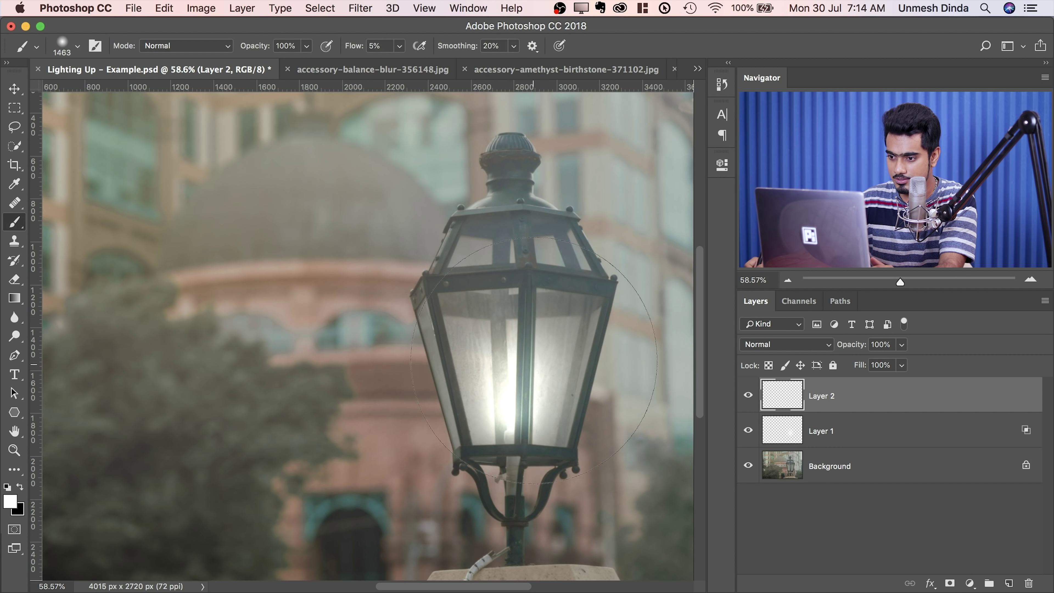
{"action": "left_click_drag", "start_coordinate": [514, 369], "coordinate": [489, 366]}
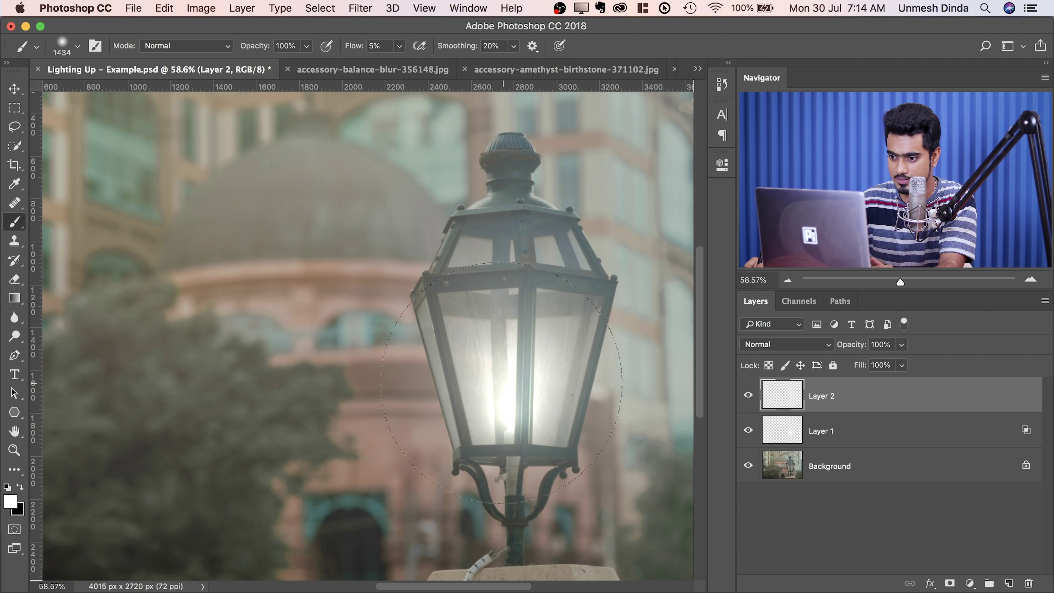
{"action": "left_click_drag", "start_coordinate": [525, 384], "coordinate": [549, 369]}
{"action": "left_click", "coordinate": [768, 347]}
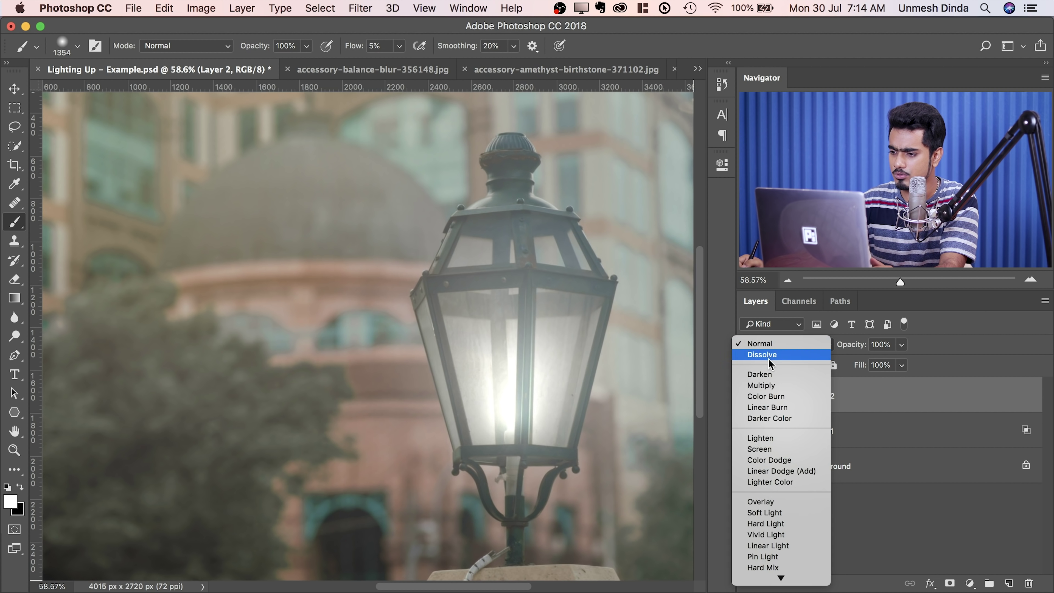
{"action": "left_click", "coordinate": [779, 503]}
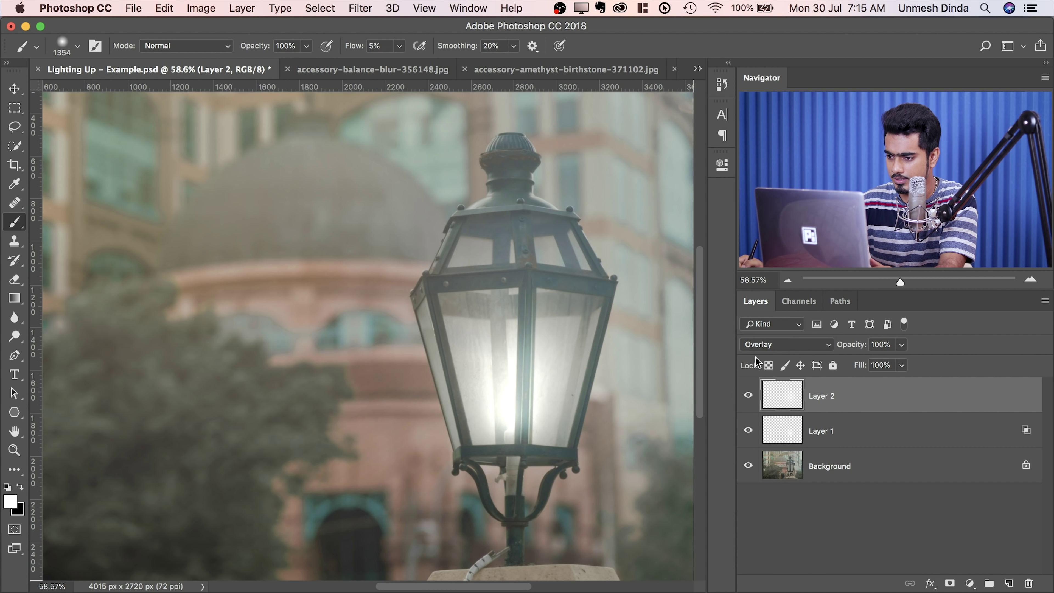
{"action": "mouse_move", "coordinate": [500, 378]}
{"action": "left_mouse_down"}
{"action": "mouse_move", "coordinate": [570, 369]}
{"action": "mouse_move", "coordinate": [519, 384]}
{"action": "left_mouse_up"}
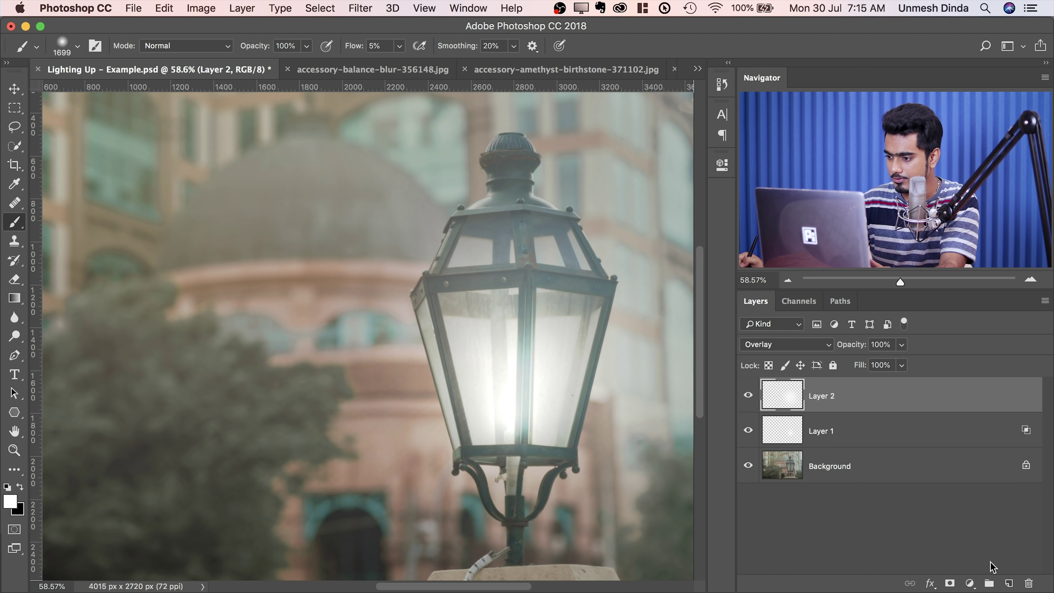
Add Layer 3 and paint a soft white haze around the lamp with a 1050 px brush
{"action": "left_click", "coordinate": [1010, 583]}
{"action": "left_click_drag", "start_coordinate": [381, 342], "coordinate": [291, 349]}
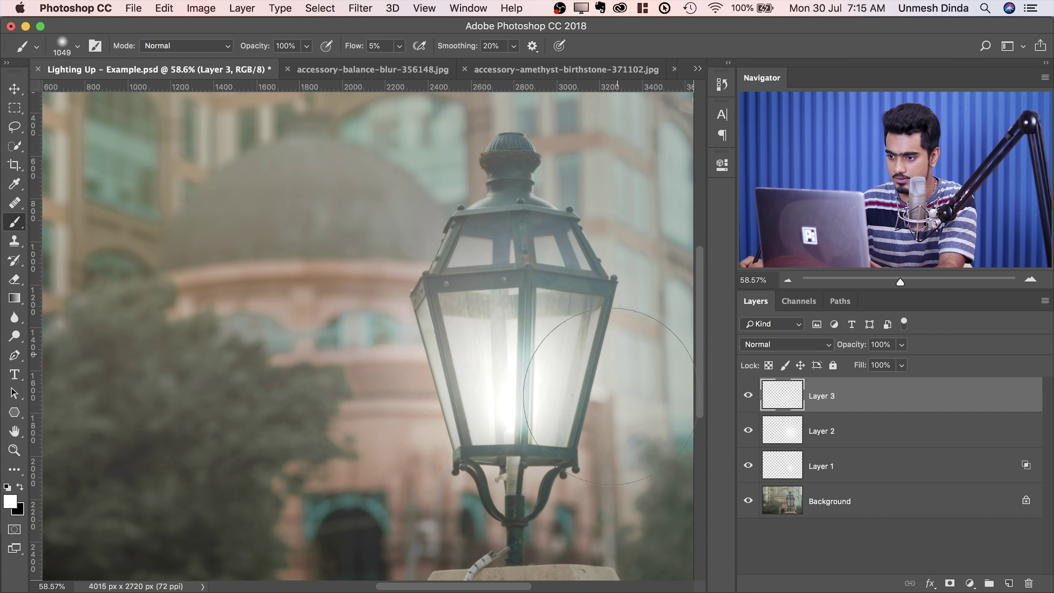
{"action": "mouse_move", "coordinate": [556, 454]}
{"action": "left_mouse_down"}
{"action": "mouse_move", "coordinate": [382, 441]}
{"action": "mouse_move", "coordinate": [480, 469]}
{"action": "mouse_move", "coordinate": [596, 476]}
{"action": "mouse_move", "coordinate": [632, 454]}
{"action": "left_mouse_up"}
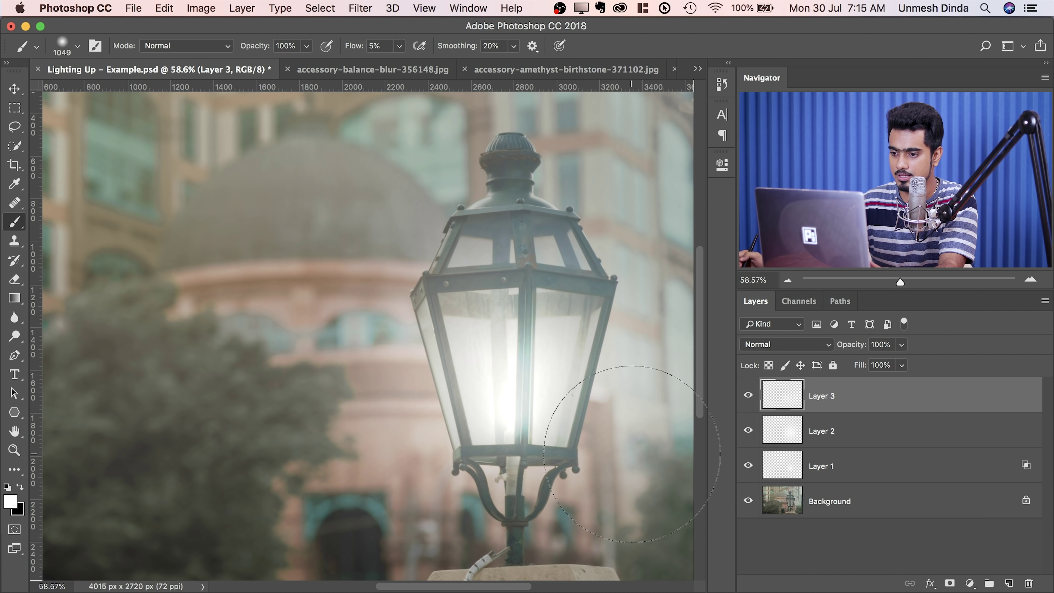
{"action": "left_click", "coordinate": [834, 431]}
Set the Eraser to 17% flow at about 52 px and erase the glow off the lantern's centre post
{"action": "left_click_drag", "start_coordinate": [513, 382], "coordinate": [553, 373]}
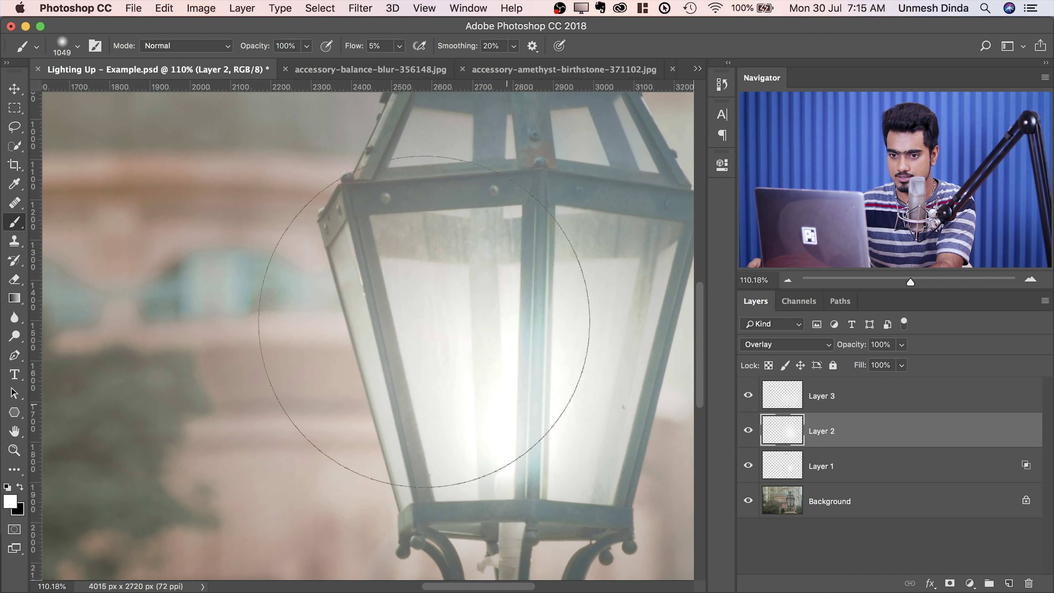
{"action": "left_click", "coordinate": [15, 281]}
{"action": "left_click", "coordinate": [338, 45]}
{"action": "left_click", "coordinate": [286, 62]}
{"action": "mouse_move", "coordinate": [590, 279]}
{"action": "left_mouse_down"}
{"action": "mouse_move", "coordinate": [574, 282]}
{"action": "mouse_move", "coordinate": [523, 416]}
{"action": "left_mouse_up"}
{"action": "left_click_drag", "start_coordinate": [528, 296], "coordinate": [525, 420]}
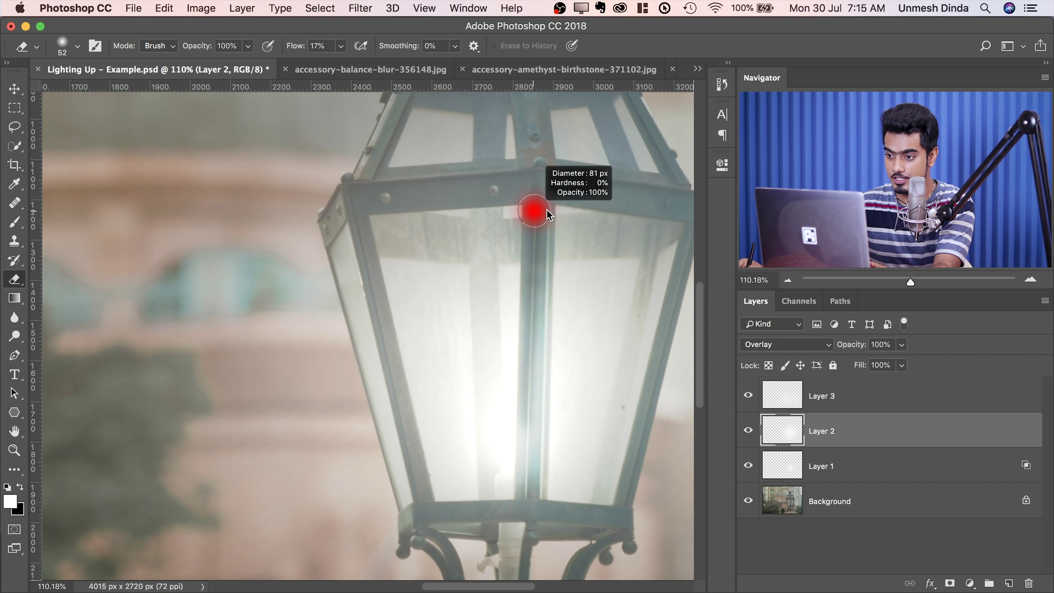
Erase the glow along the lantern's central, horizontal and left frame bars with an 85 px eraser
{"action": "left_click_drag", "start_coordinate": [548, 214], "coordinate": [538, 185]}
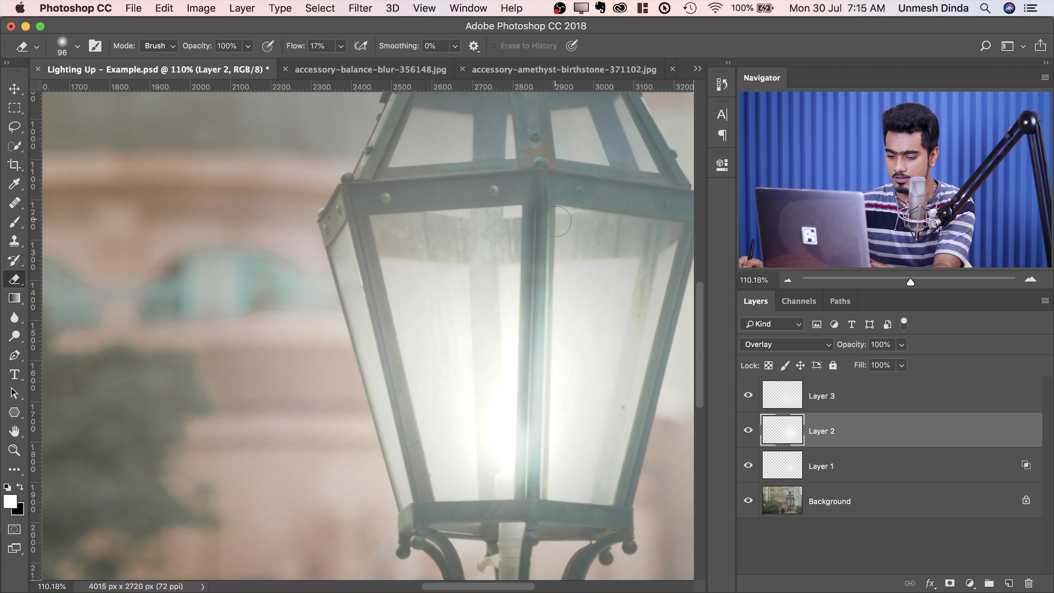
{"action": "left_click_drag", "start_coordinate": [530, 495], "coordinate": [531, 499]}
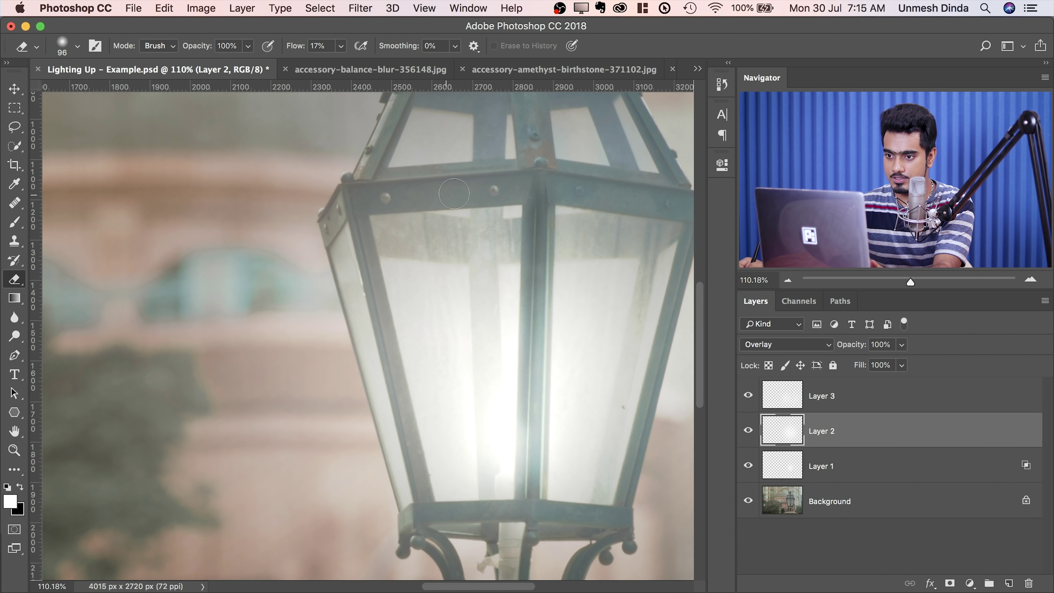
{"action": "left_click_drag", "start_coordinate": [530, 185], "coordinate": [552, 193]}
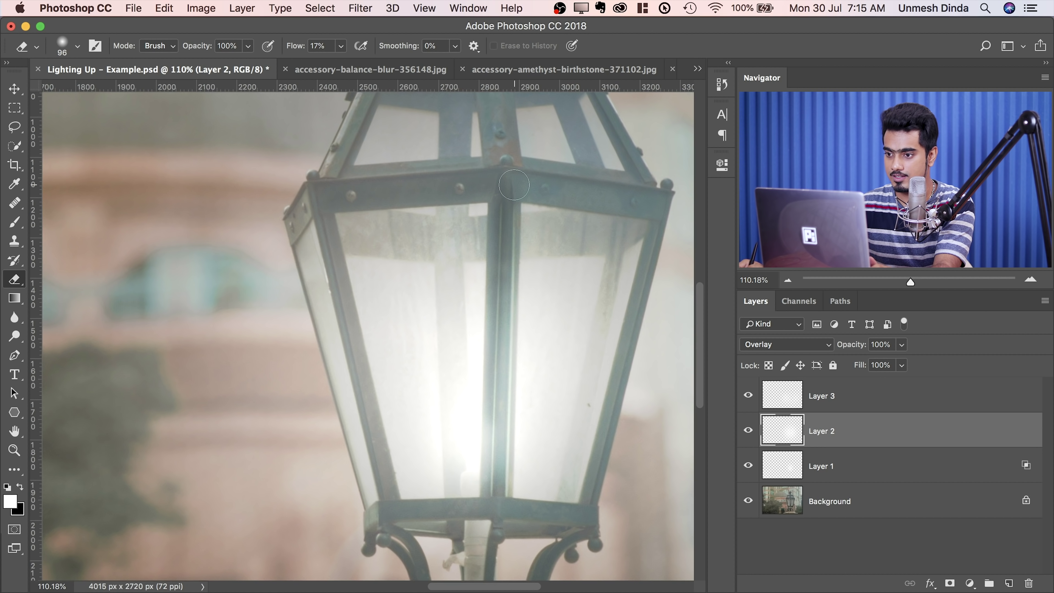
{"action": "scroll", "coordinate": [490, 252], "scroll_direction": "down", "scroll_amount": 3}
{"action": "scroll", "coordinate": [489, 252], "scroll_direction": "left", "scroll_amount": 3}
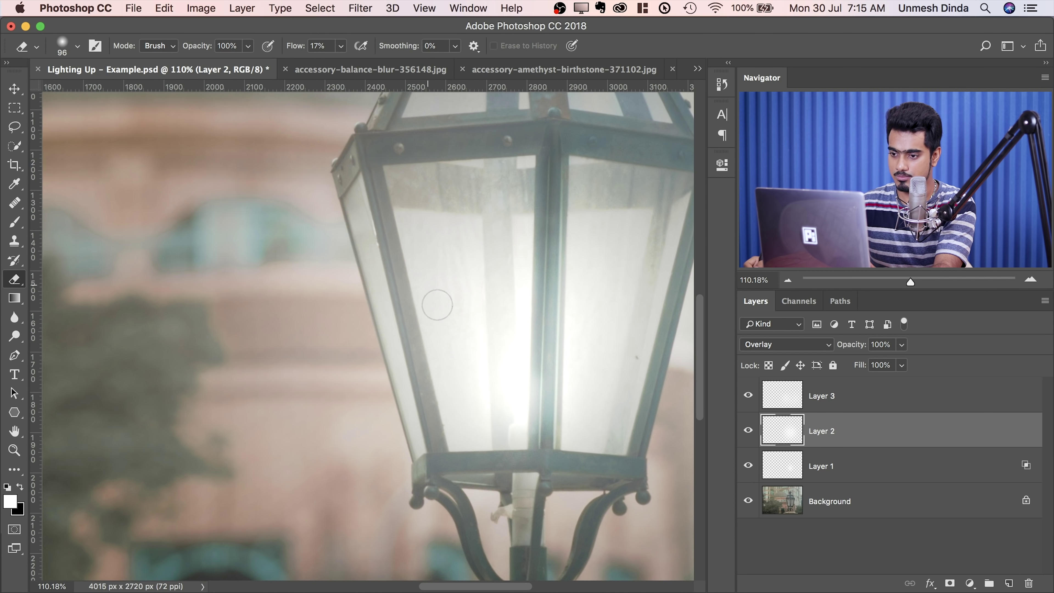
{"action": "left_click", "coordinate": [446, 467], "text": "shift"}
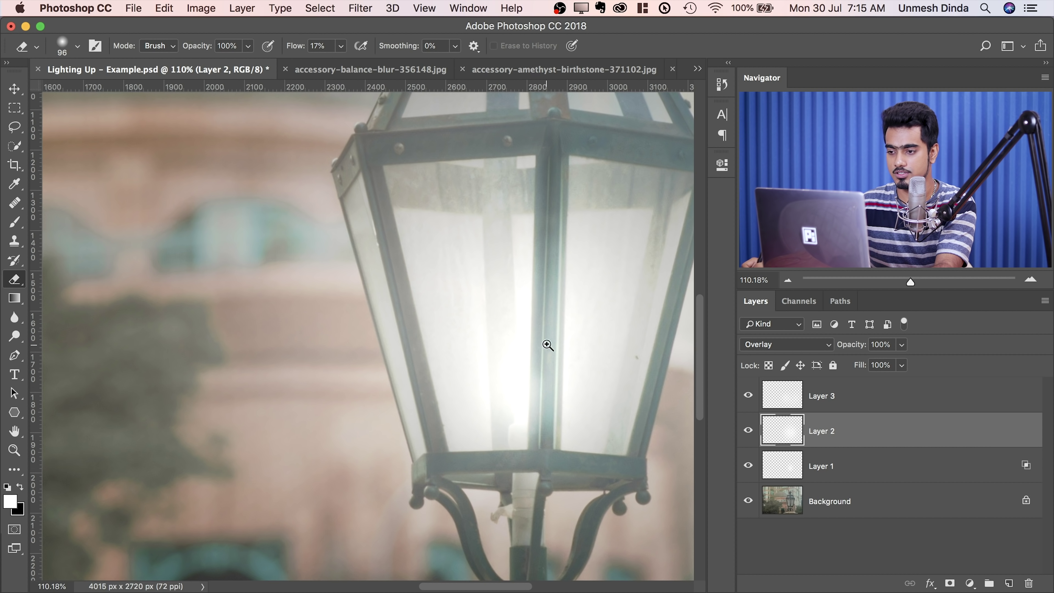
{"action": "left_click_drag", "start_coordinate": [543, 346], "coordinate": [504, 346]}
{"action": "scroll", "coordinate": [568, 345], "scroll_direction": "down", "scroll_amount": 1}
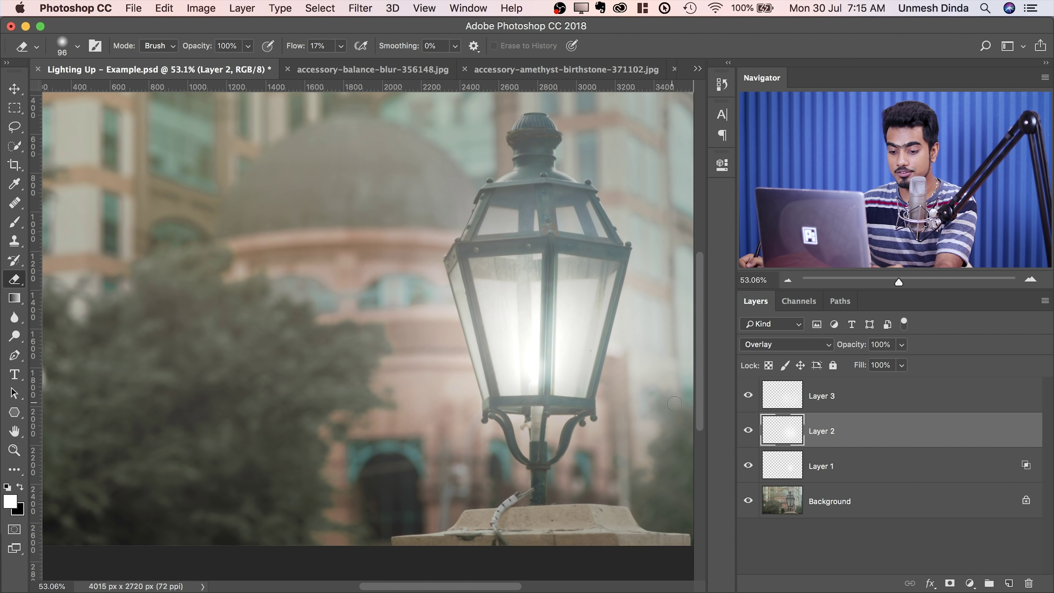
Compare the image with the glow layers hidden and shown, then add a Color Lookup adjustment
{"action": "left_click", "coordinate": [748, 502], "text": "alt"}
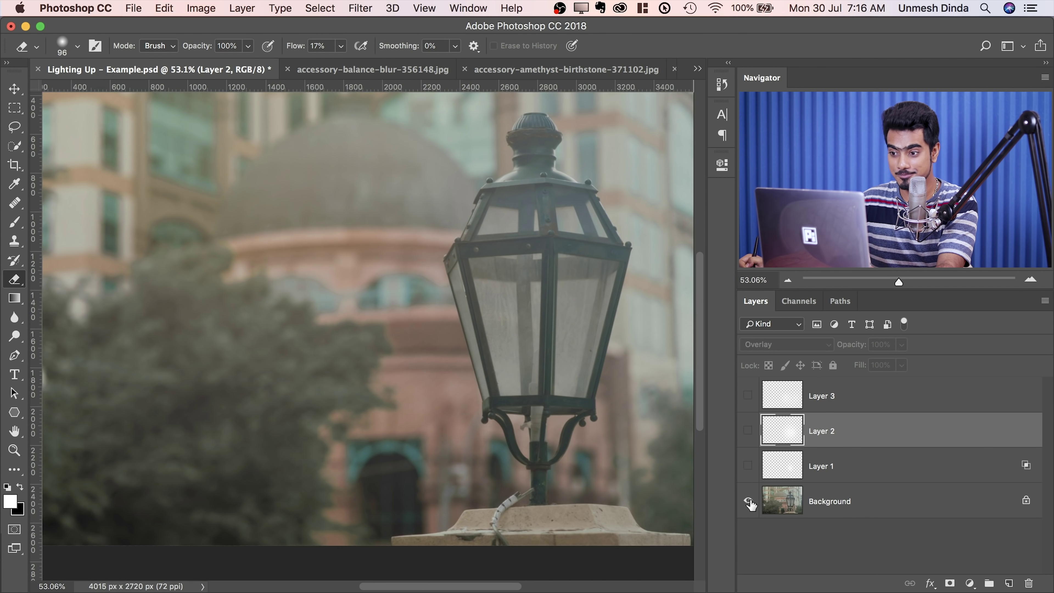
{"action": "left_click", "coordinate": [749, 502], "text": "alt"}
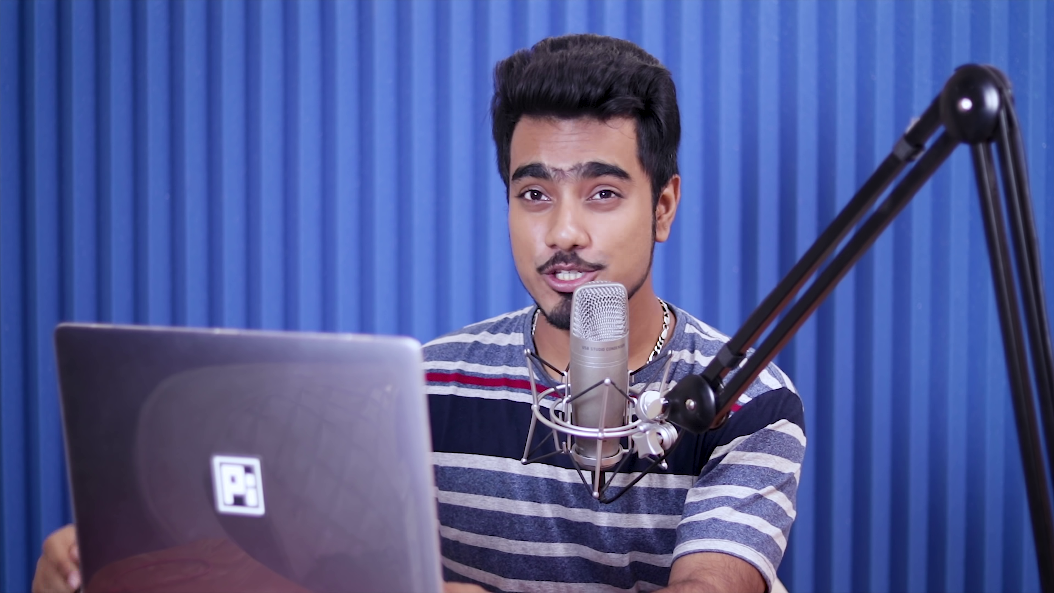
{"action": "left_click", "coordinate": [970, 583]}
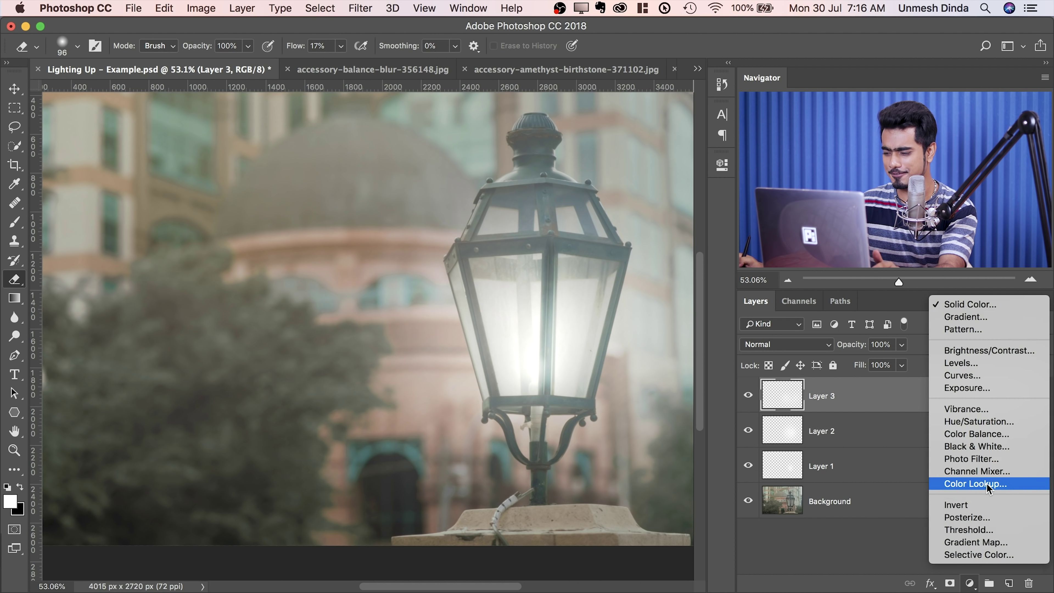
{"action": "left_click", "coordinate": [988, 485]}
Choose FoggyNight.3DL as the 3DLUT file and collapse the Properties panel
{"action": "left_click", "coordinate": [627, 208]}
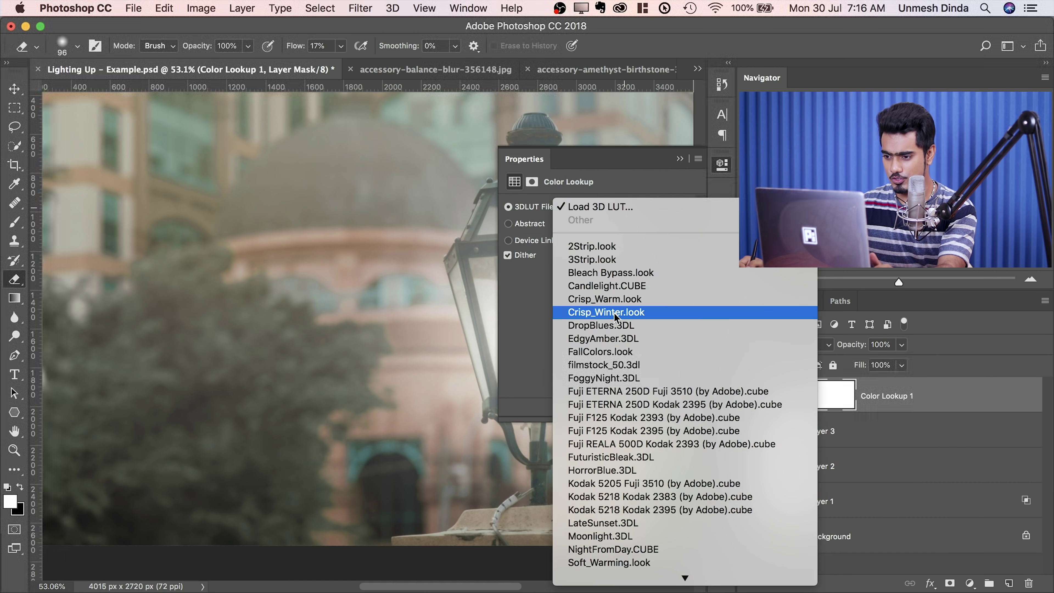
{"action": "left_click", "coordinate": [614, 379]}
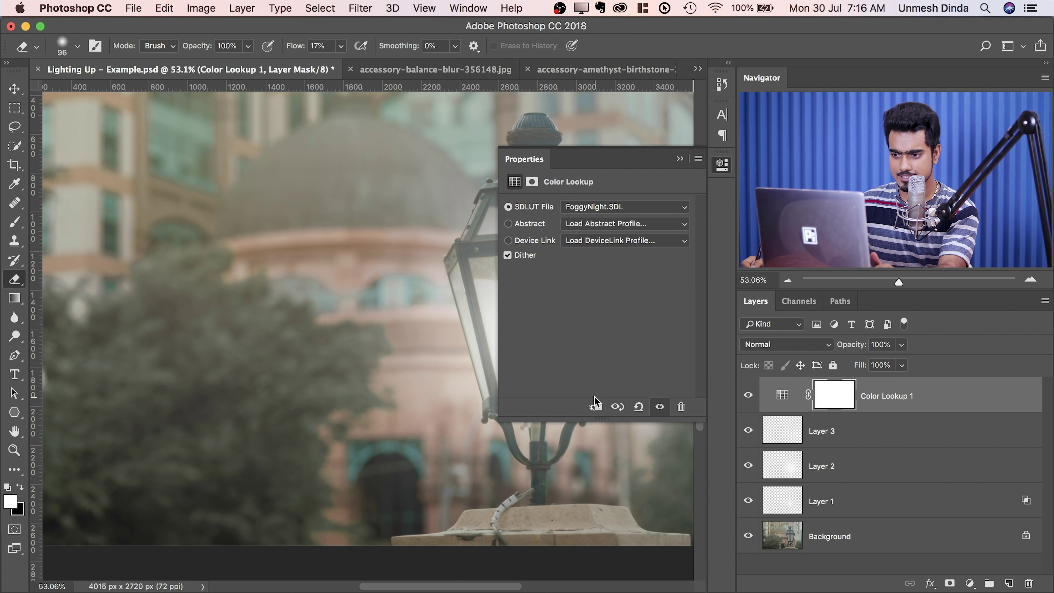
{"action": "left_click", "coordinate": [680, 158]}
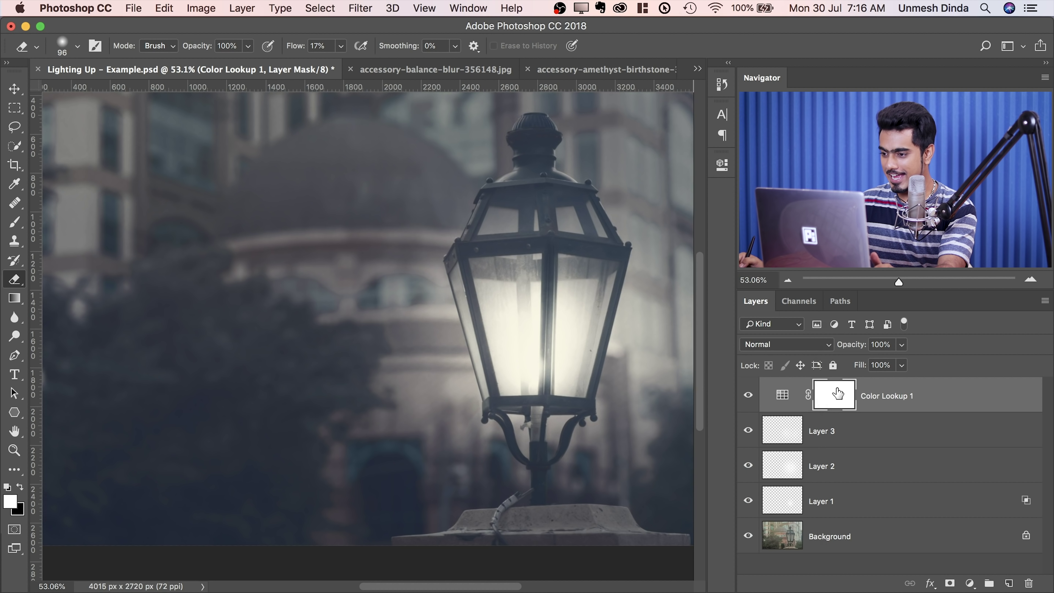
{"action": "left_click", "coordinate": [970, 583]}
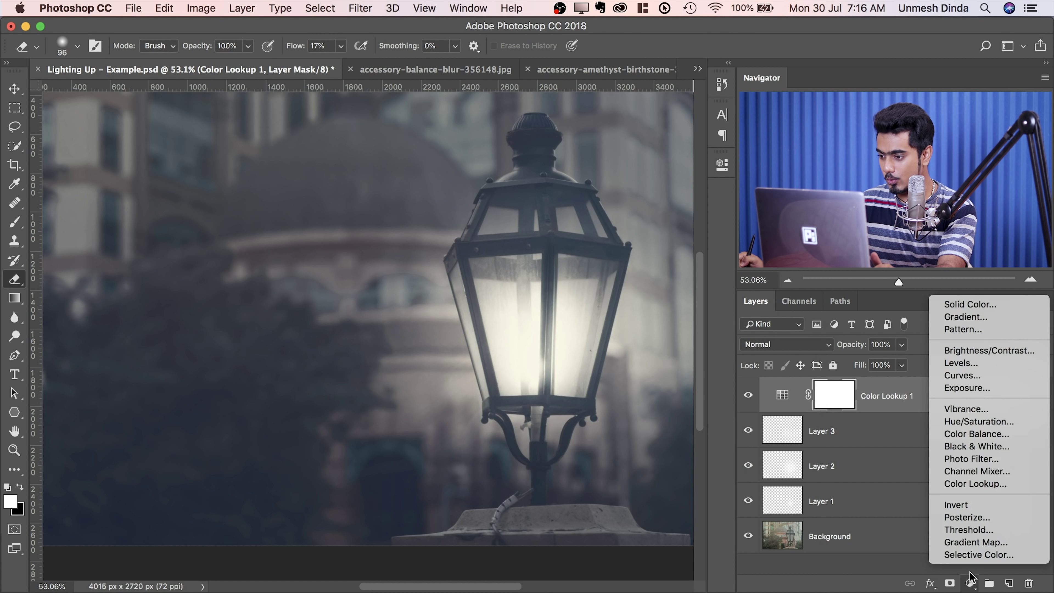
Add Color Lookup 2, try EdgyAmber.3DL, then settle on Crisp_Warm.look for a warmer lamp scene
{"action": "left_click", "coordinate": [977, 483]}
{"action": "left_click", "coordinate": [589, 207]}
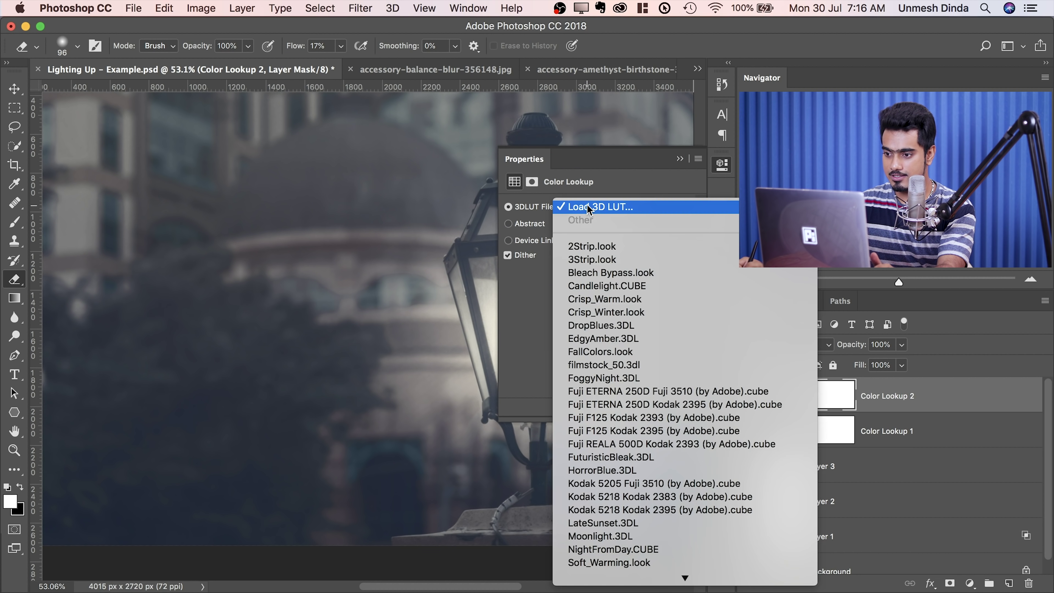
{"action": "left_click", "coordinate": [603, 338]}
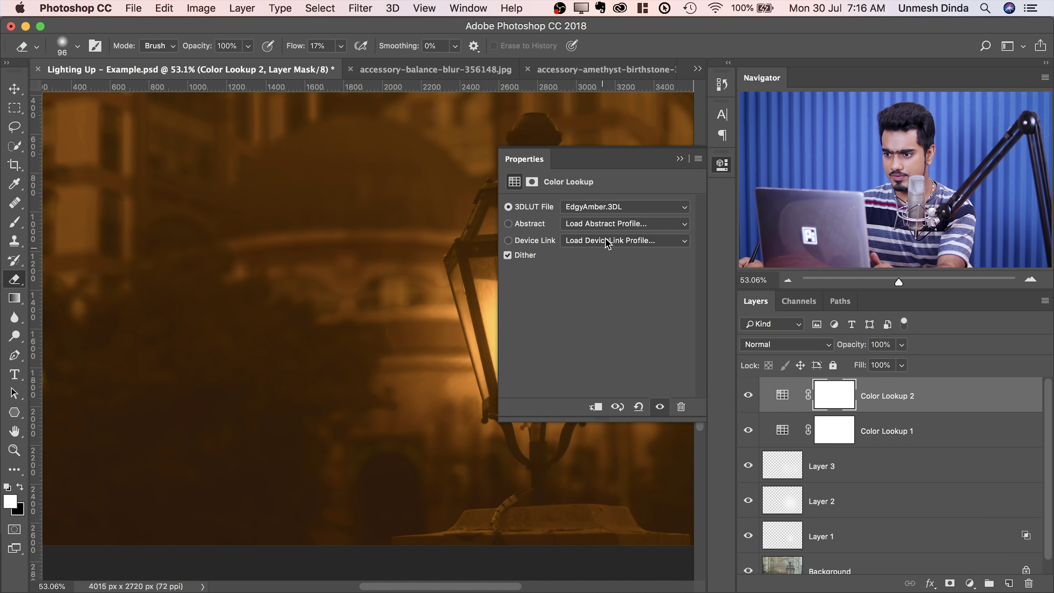
{"action": "left_click", "coordinate": [620, 208]}
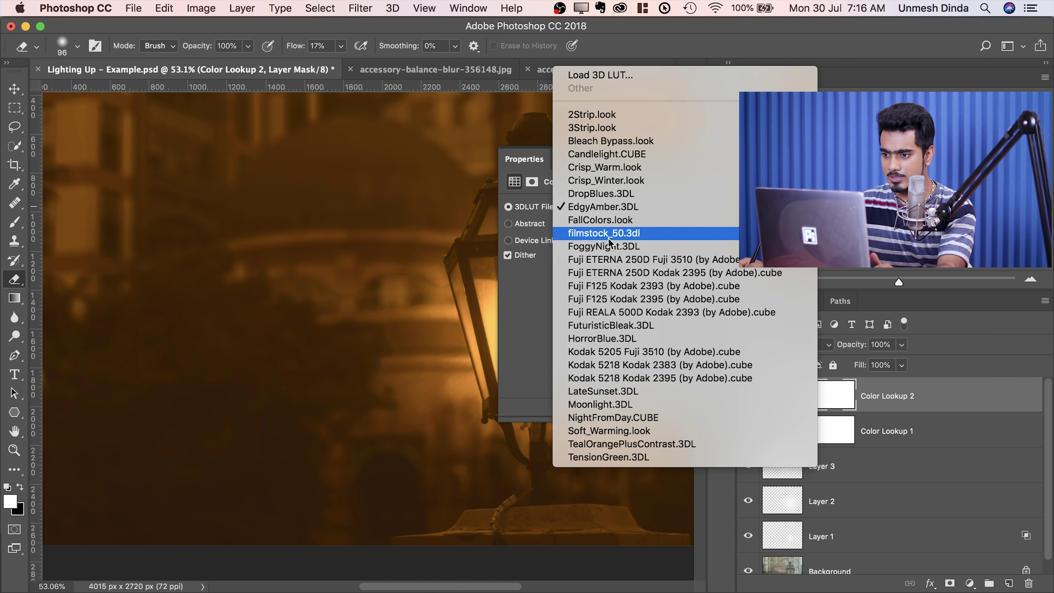
{"action": "left_click", "coordinate": [603, 167]}
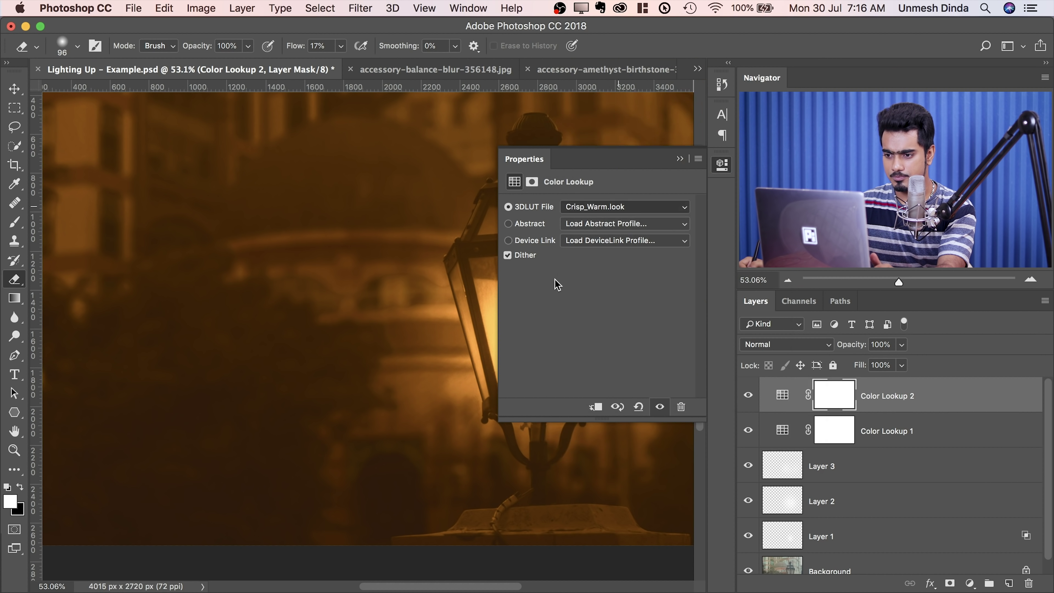
{"action": "left_click", "coordinate": [679, 160]}
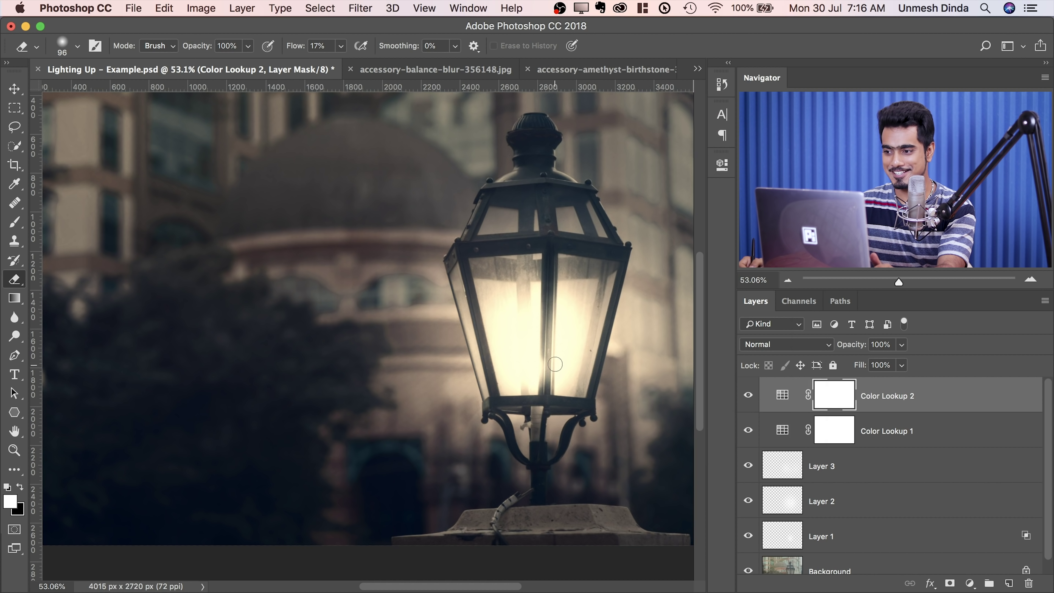
{"action": "left_click", "coordinate": [971, 583]}
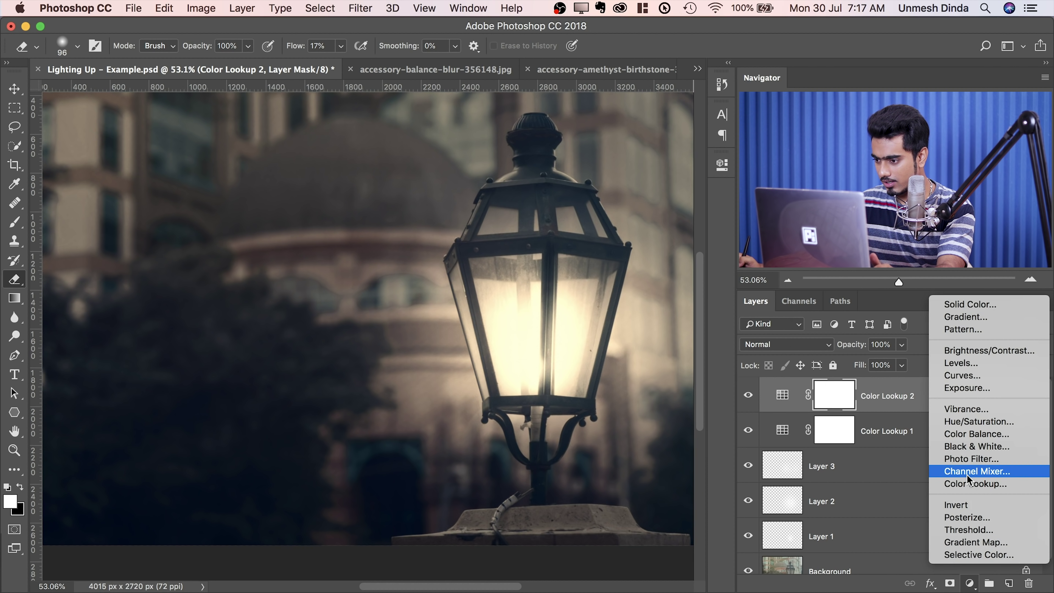
Add Color Lookup 3 set to NightFromDay.CUBE to darken the scene
{"action": "left_click", "coordinate": [967, 484]}
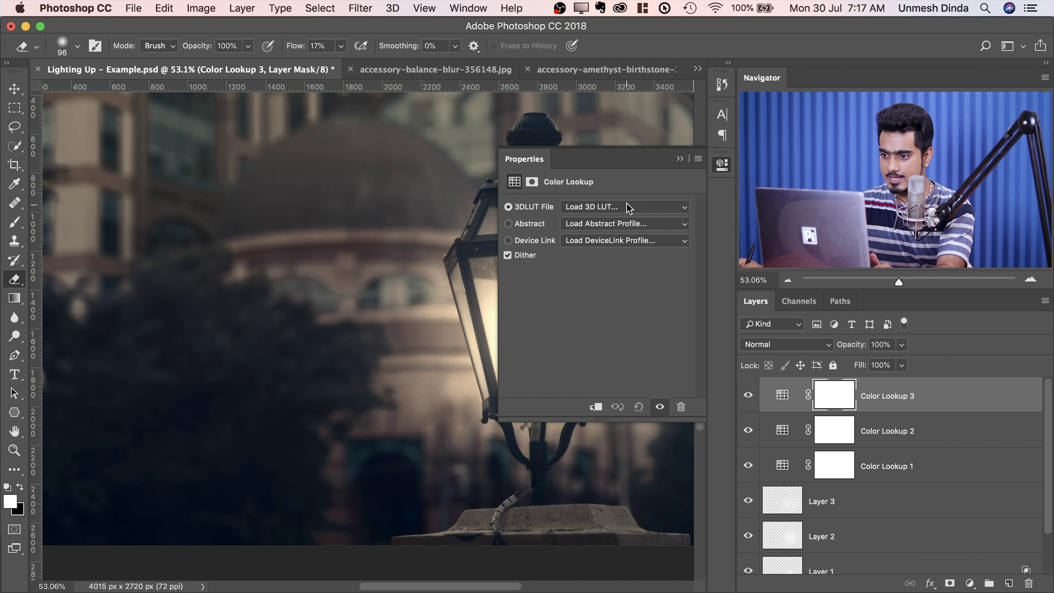
{"action": "left_click", "coordinate": [628, 207]}
{"action": "left_click", "coordinate": [656, 549]}
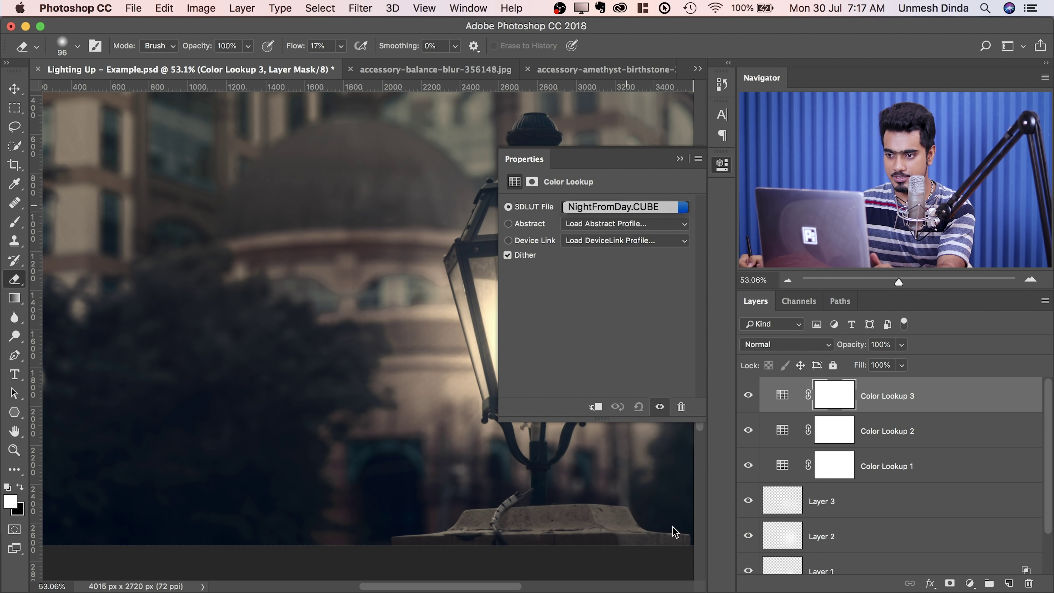
{"action": "left_click", "coordinate": [680, 160]}
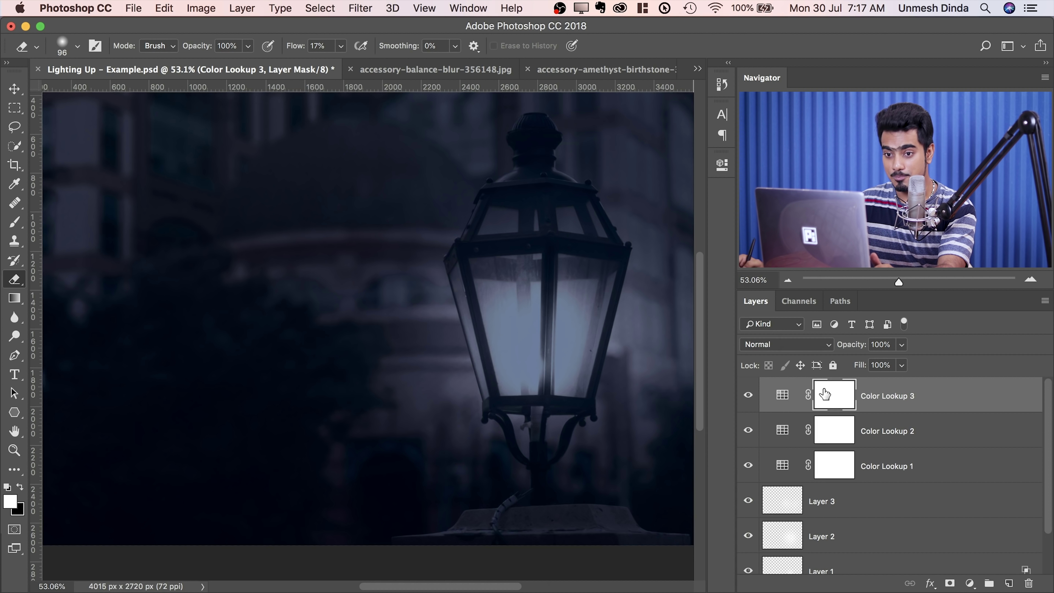
Paint black with a large soft brush on the mask over the lamp glass
{"action": "left_click", "coordinate": [14, 223]}
{"action": "left_click_drag", "start_coordinate": [559, 320], "coordinate": [635, 317]}
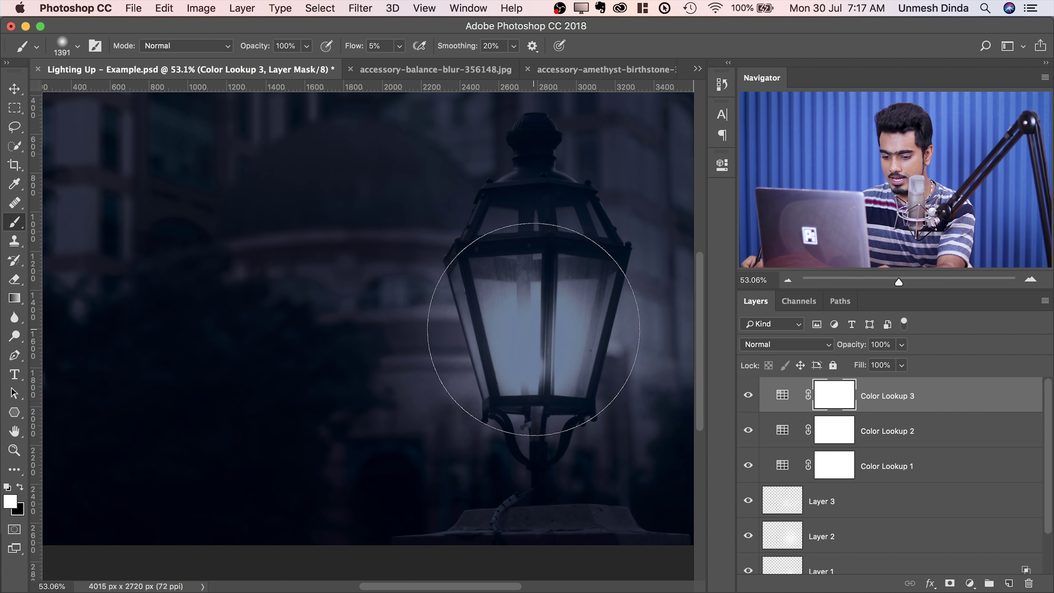
{"action": "key", "text": "x"}
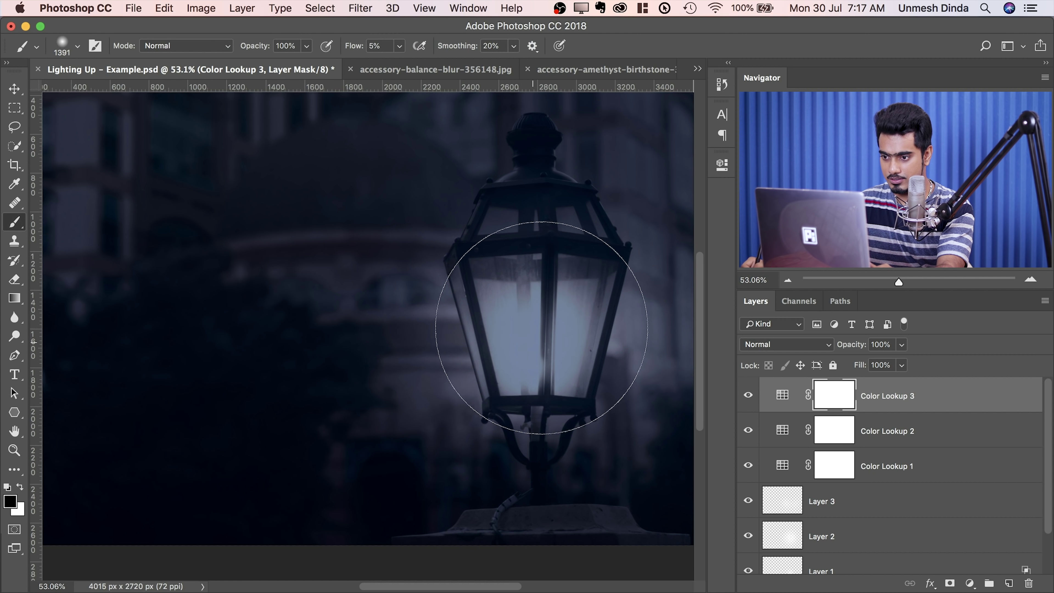
{"action": "mouse_move", "coordinate": [506, 295]}
{"action": "left_mouse_down"}
{"action": "mouse_move", "coordinate": [547, 345]}
{"action": "mouse_move", "coordinate": [552, 328]}
{"action": "mouse_move", "coordinate": [533, 317]}
{"action": "mouse_move", "coordinate": [492, 330]}
{"action": "mouse_move", "coordinate": [529, 332]}
{"action": "mouse_move", "coordinate": [494, 328]}
{"action": "mouse_move", "coordinate": [552, 353]}
{"action": "mouse_move", "coordinate": [587, 325]}
{"action": "mouse_move", "coordinate": [540, 286]}
{"action": "mouse_move", "coordinate": [513, 359]}
{"action": "left_mouse_up"}
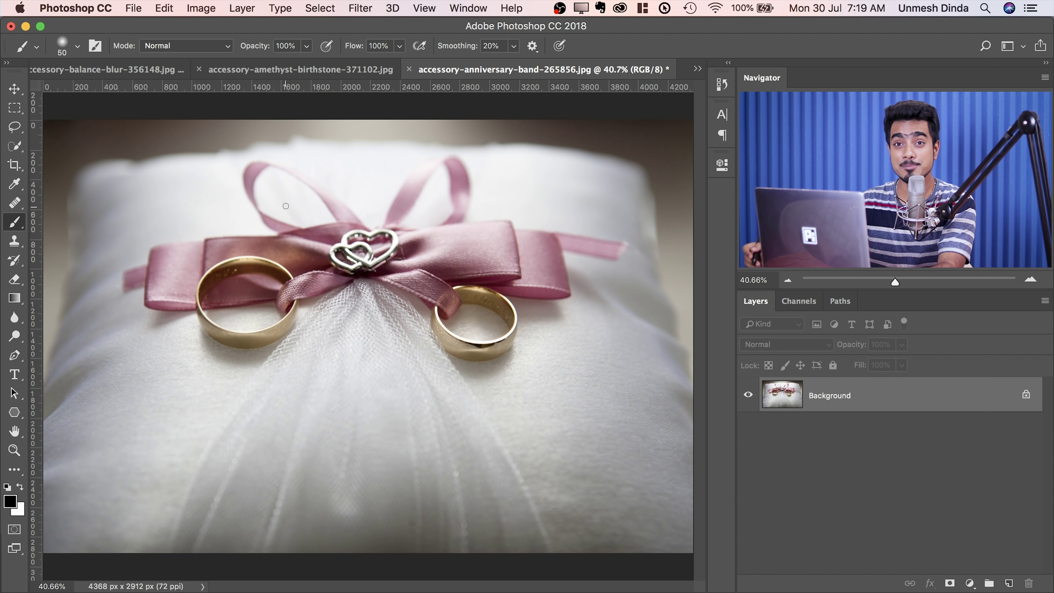
Add Layer 1 on the gold-rings photo and draw a black arrow toward the silver hearts
{"action": "scroll", "coordinate": [394, 217], "scroll_direction": "up", "scroll_amount": 3}
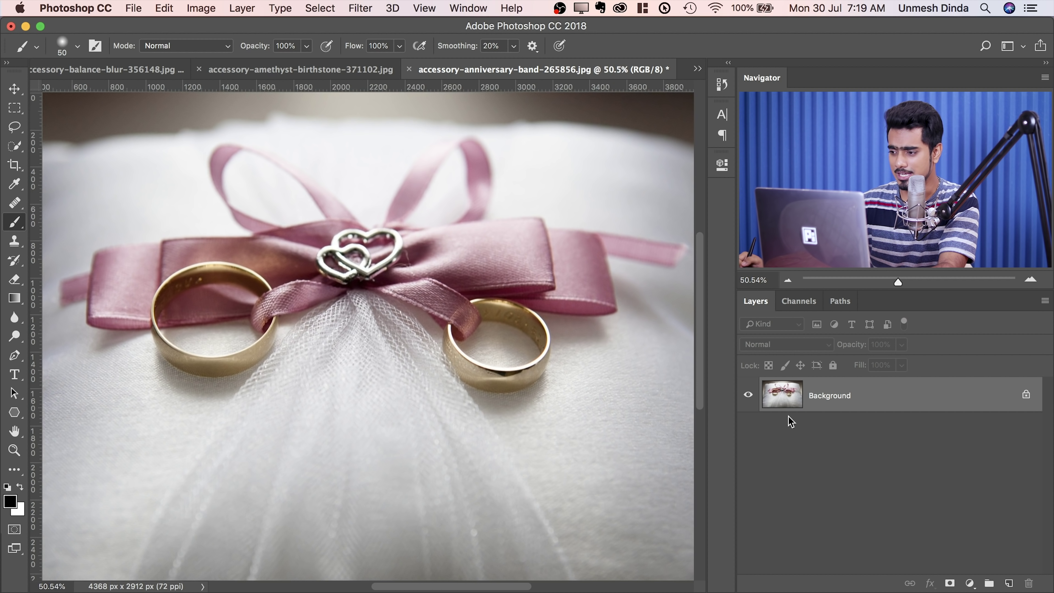
{"action": "left_click", "coordinate": [1008, 583]}
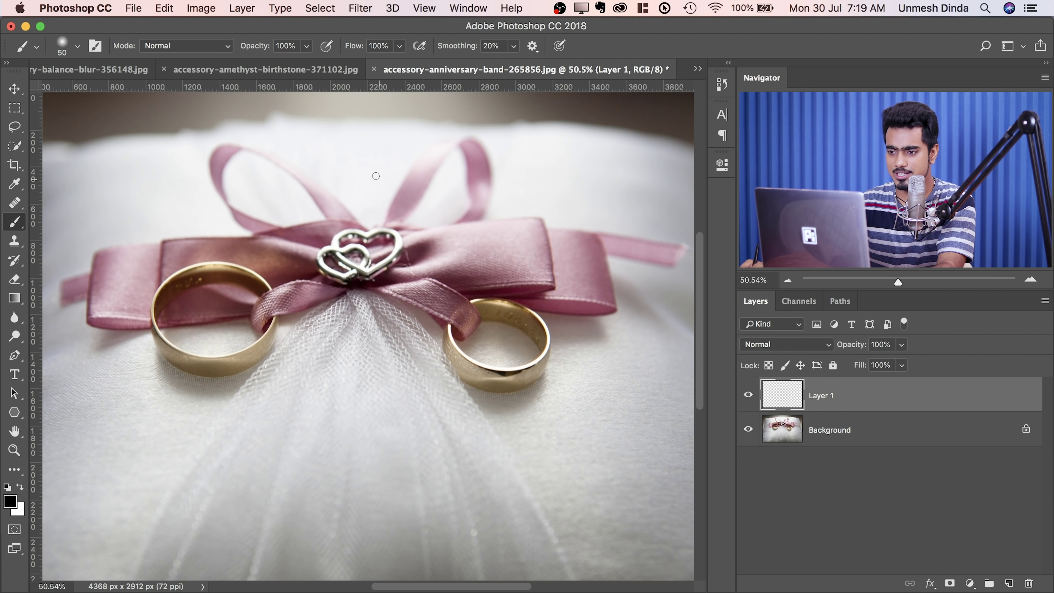
{"action": "mouse_move", "coordinate": [361, 124]}
{"action": "left_mouse_down"}
{"action": "mouse_move", "coordinate": [364, 211]}
{"action": "mouse_move", "coordinate": [389, 182]}
{"action": "left_mouse_up"}
{"action": "scroll", "coordinate": [332, 256], "scroll_direction": "left", "scroll_amount": 5}
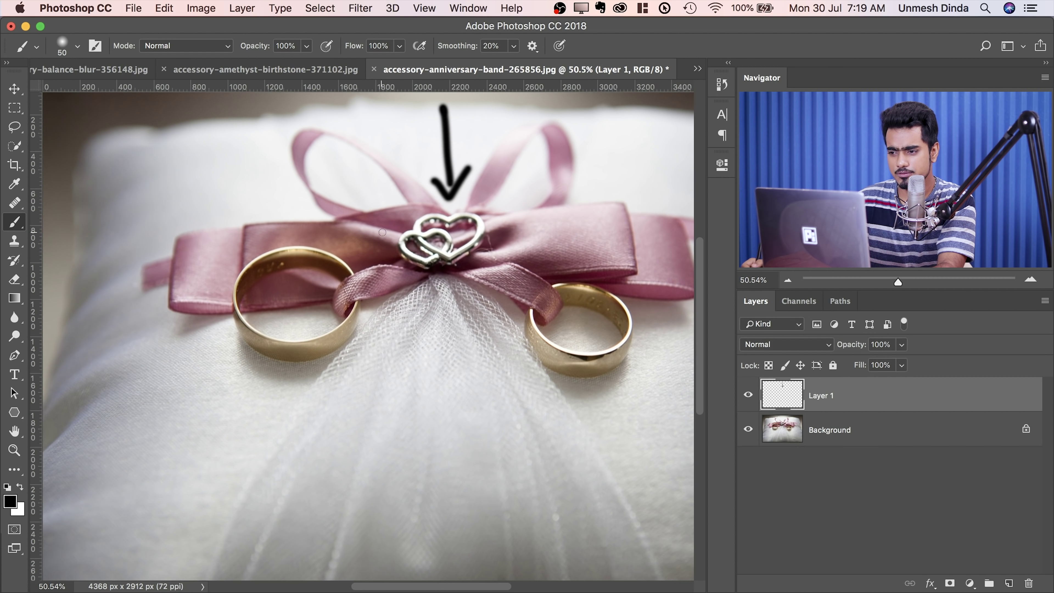
{"action": "scroll", "coordinate": [393, 231], "scroll_direction": "left", "scroll_amount": 1}
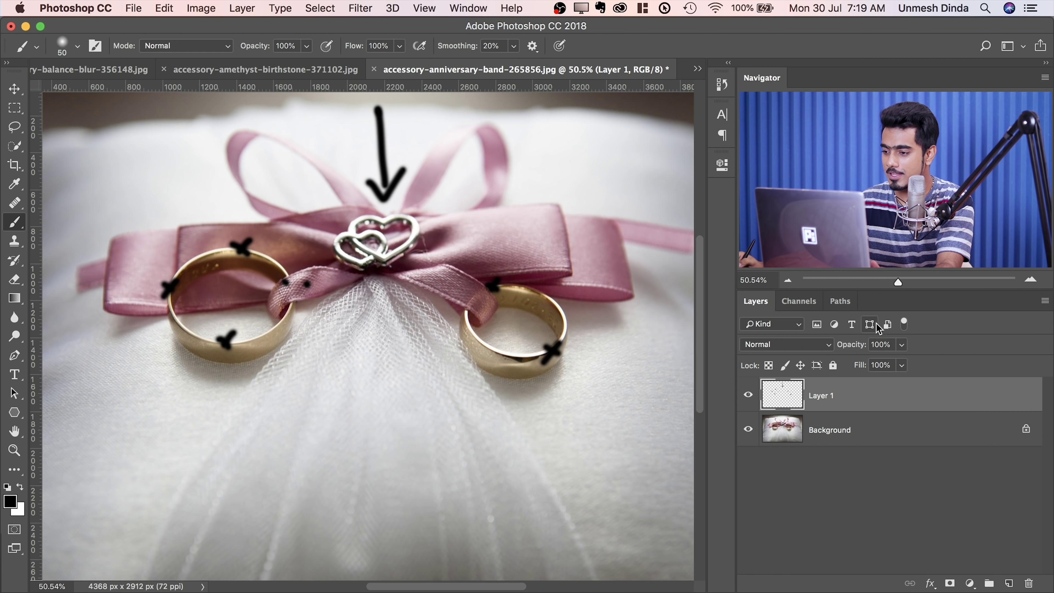
Delete Layer 1 holding the arrow and cross annotation marks
{"action": "left_click_drag", "start_coordinate": [963, 398], "coordinate": [1029, 583]}
Add Layer 1 in Color Dodge mode with Transparency Shapes Layer turned off
{"action": "left_click", "coordinate": [1009, 584]}
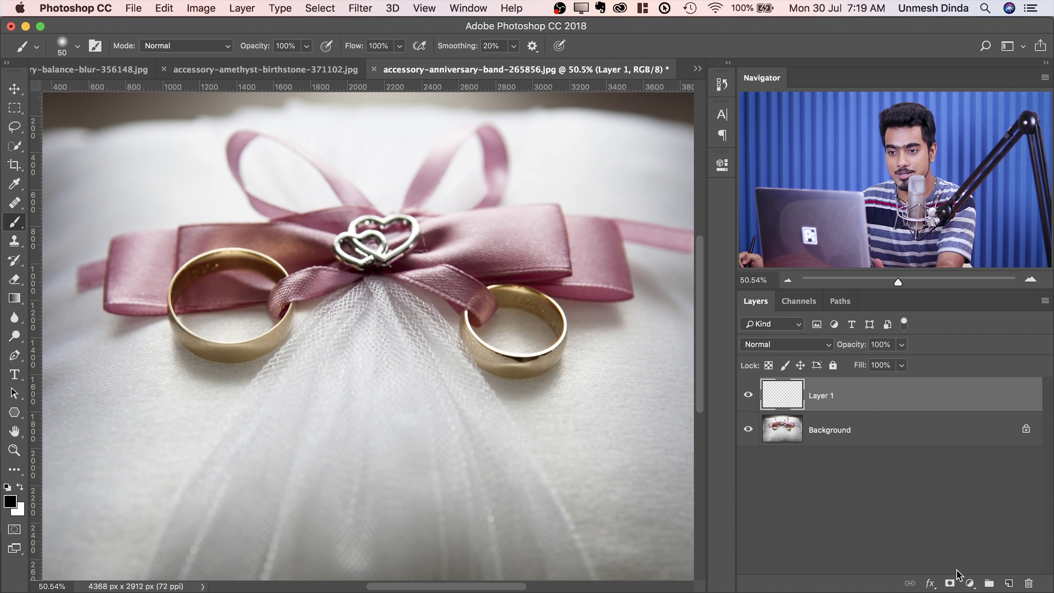
{"action": "left_click", "coordinate": [813, 345]}
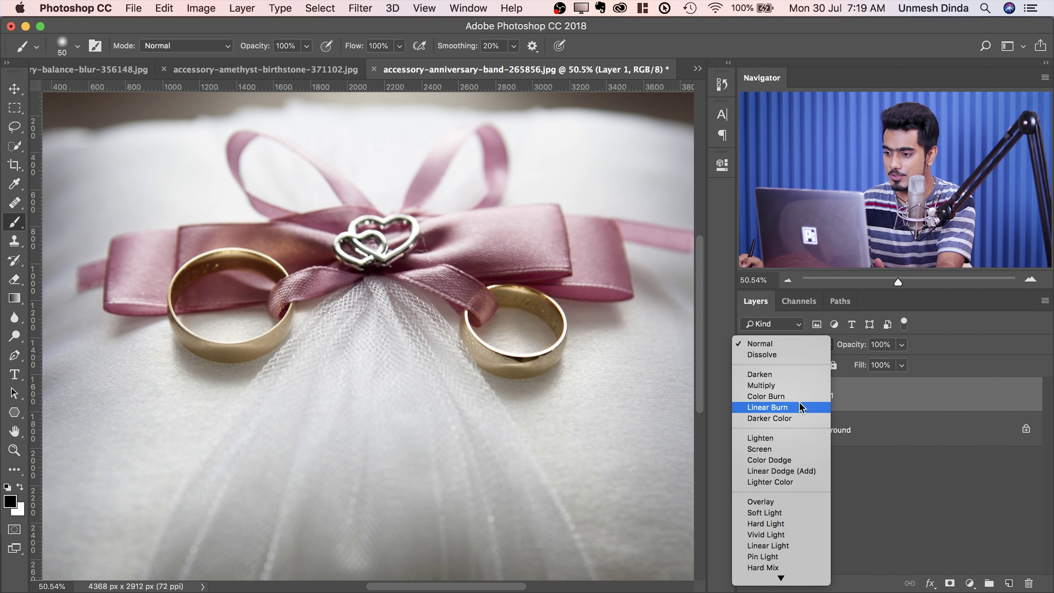
{"action": "left_click", "coordinate": [788, 460]}
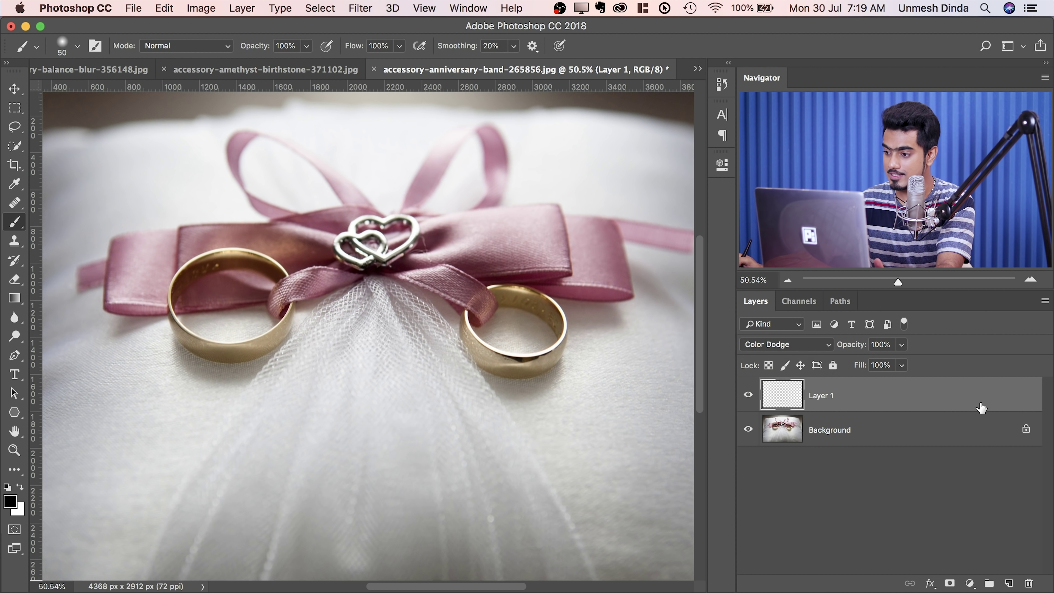
{"action": "double_click", "coordinate": [1000, 400]}
{"action": "left_click", "coordinate": [753, 316]}
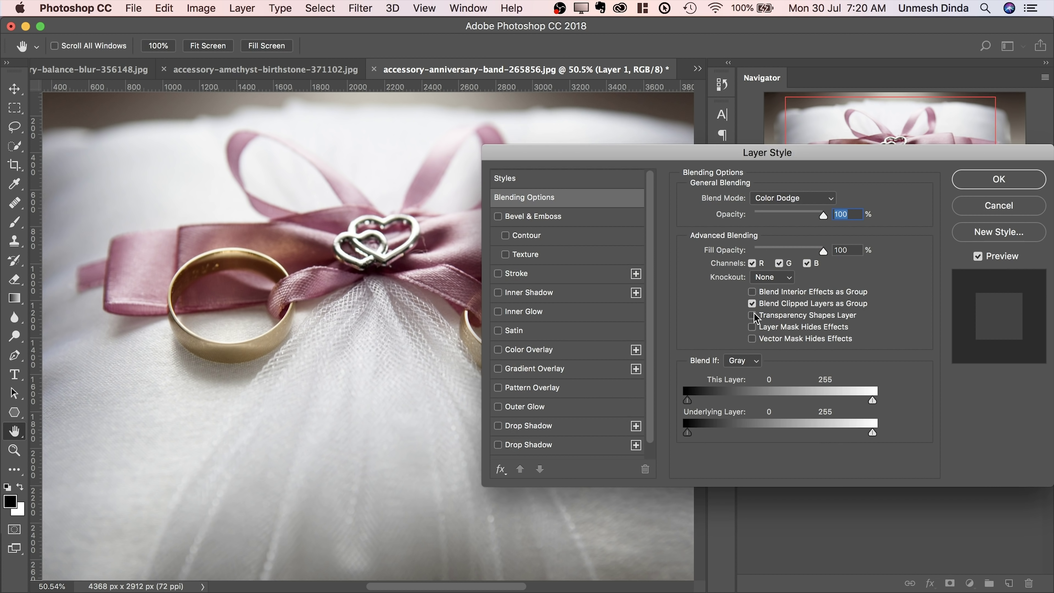
{"action": "left_click", "coordinate": [962, 185]}
Ready the Brush with white as the colour and zoom in on the left gold ring
{"action": "key", "text": "b"}
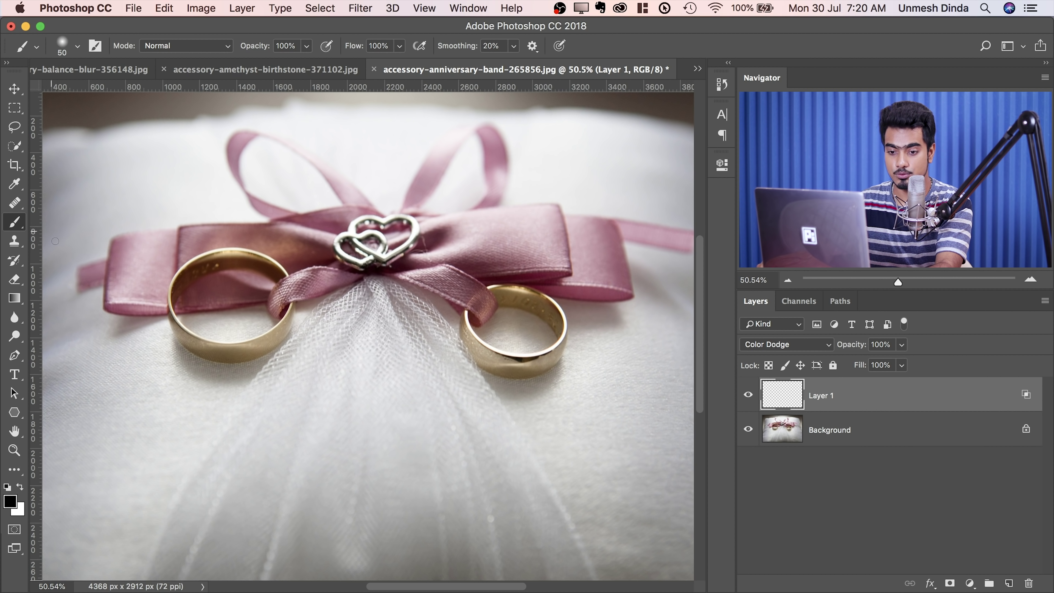
{"action": "key", "text": "x"}
{"action": "left_click_drag", "start_coordinate": [410, 358], "coordinate": [431, 350]}
{"action": "mouse_move", "coordinate": [297, 360]}
{"action": "left_mouse_down"}
{"action": "mouse_move", "coordinate": [442, 393]}
{"action": "mouse_move", "coordinate": [508, 426]}
{"action": "mouse_move", "coordinate": [529, 469]}
{"action": "left_mouse_up"}
{"action": "key", "text": "super+r"}
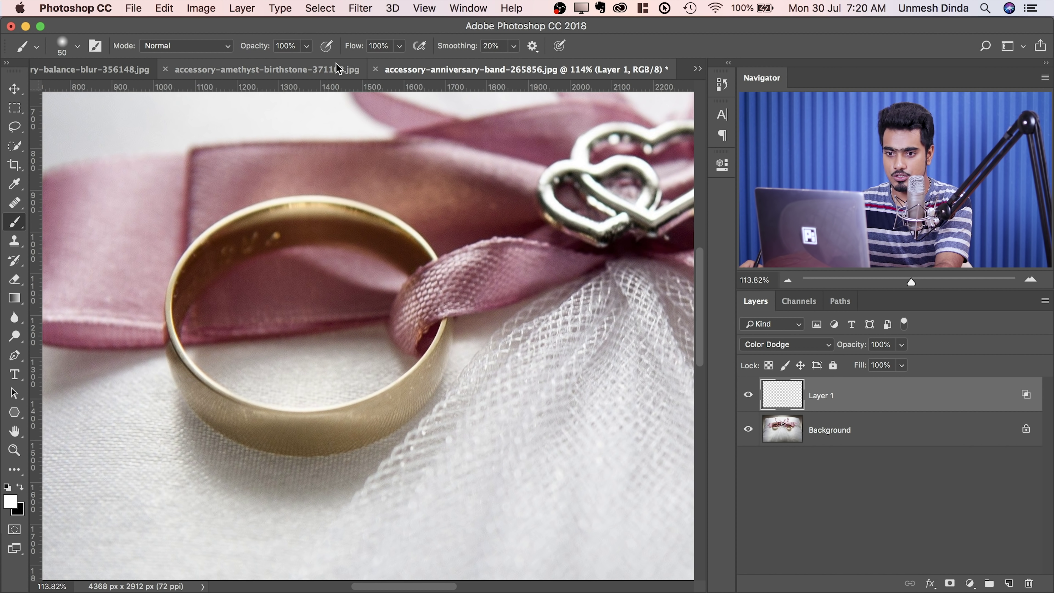
At 5% flow, paint white shine on the gold ring's top and inside
{"action": "left_click", "coordinate": [399, 46]}
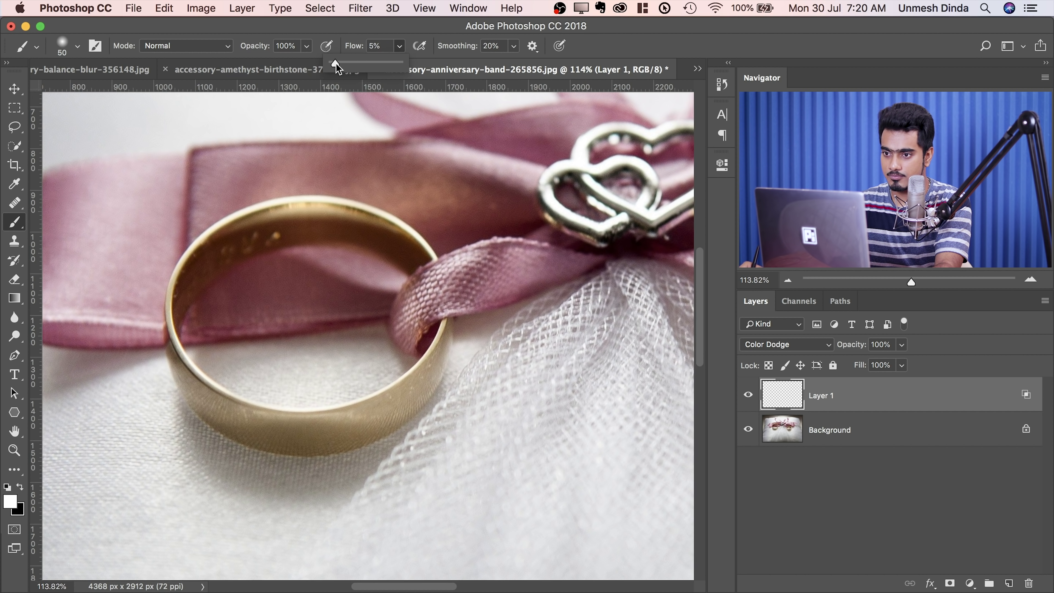
{"action": "mouse_move", "coordinate": [344, 210]}
{"action": "left_mouse_down"}
{"action": "mouse_move", "coordinate": [354, 210]}
{"action": "mouse_move", "coordinate": [304, 204]}
{"action": "left_mouse_up"}
{"action": "mouse_move", "coordinate": [378, 220]}
{"action": "left_mouse_down"}
{"action": "mouse_move", "coordinate": [334, 226]}
{"action": "mouse_move", "coordinate": [344, 213]}
{"action": "mouse_move", "coordinate": [359, 230]}
{"action": "mouse_move", "coordinate": [320, 279]}
{"action": "left_mouse_up"}
{"action": "mouse_move", "coordinate": [281, 366]}
{"action": "left_mouse_down"}
{"action": "mouse_move", "coordinate": [295, 358]}
{"action": "mouse_move", "coordinate": [311, 369]}
{"action": "mouse_move", "coordinate": [303, 386]}
{"action": "mouse_move", "coordinate": [274, 390]}
{"action": "left_mouse_up"}
With a brush around 116, brighten the ring's lower inner edge and compare by toggling the layer
{"action": "left_click_drag", "start_coordinate": [311, 374], "coordinate": [388, 354]}
{"action": "left_click_drag", "start_coordinate": [285, 389], "coordinate": [254, 386]}
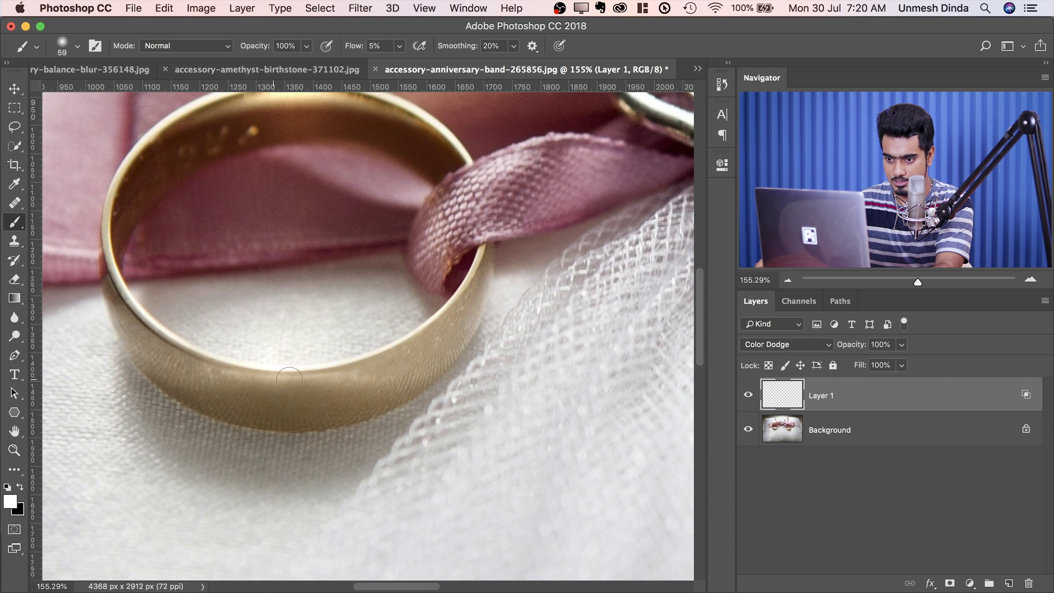
{"action": "left_click_drag", "start_coordinate": [321, 372], "coordinate": [307, 368]}
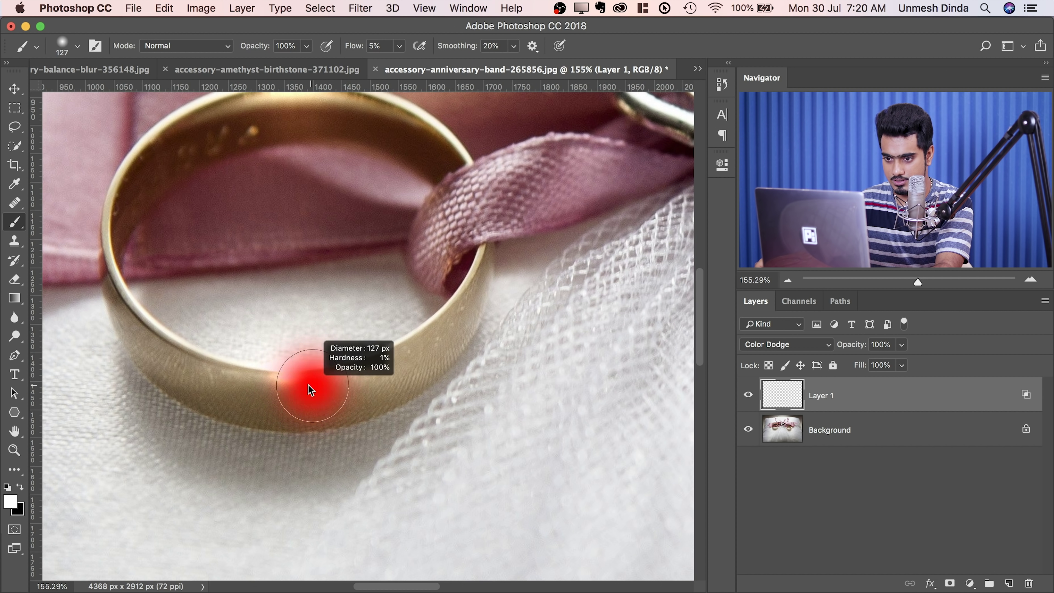
{"action": "scroll", "coordinate": [356, 333], "scroll_direction": "down", "scroll_amount": 6}
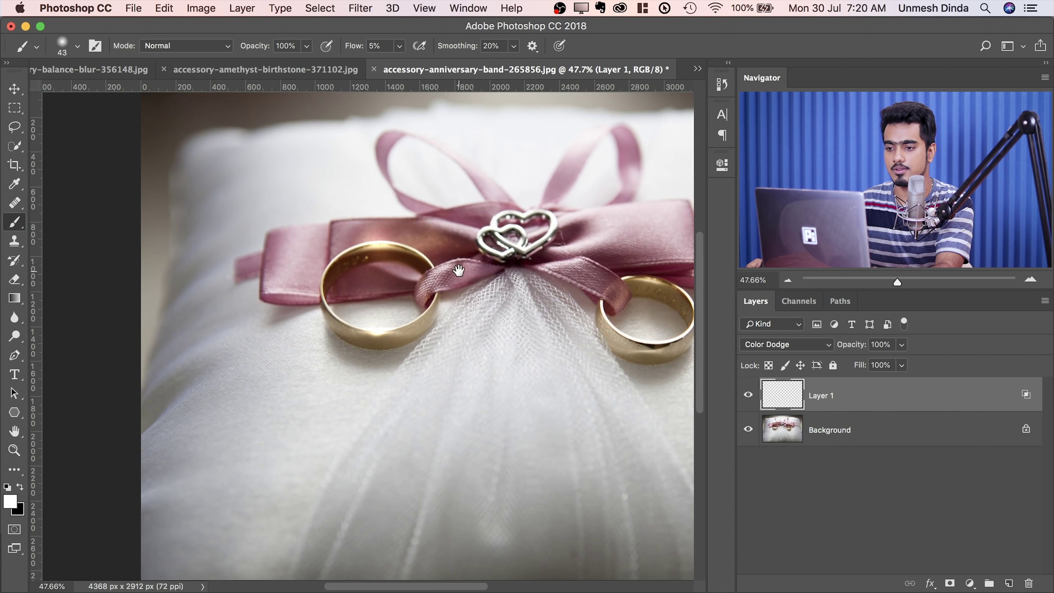
{"action": "scroll", "coordinate": [472, 325], "scroll_direction": "up", "scroll_amount": 4}
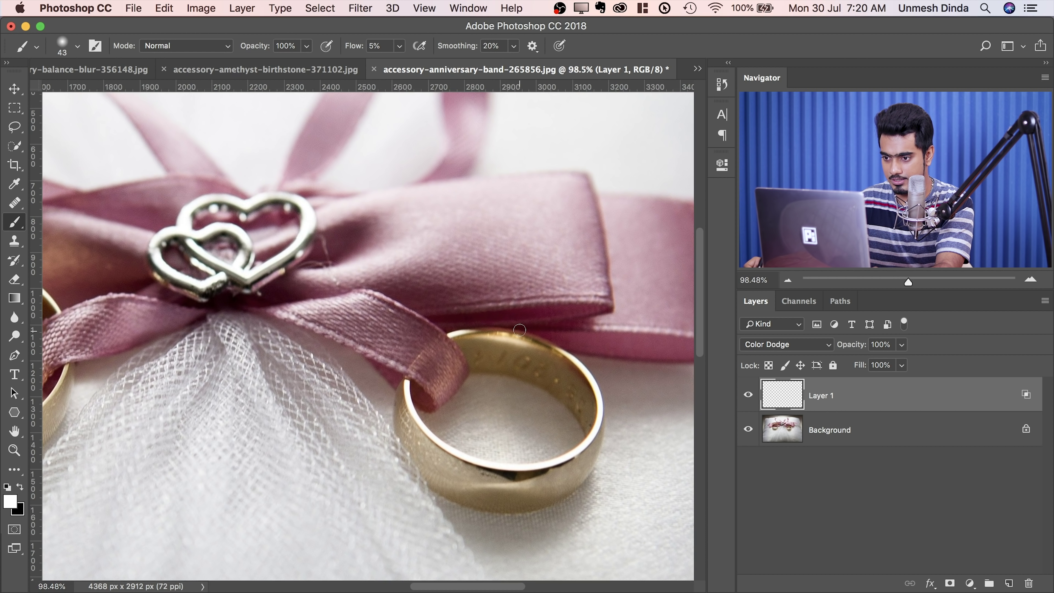
{"action": "left_click_drag", "start_coordinate": [440, 331], "coordinate": [484, 327]}
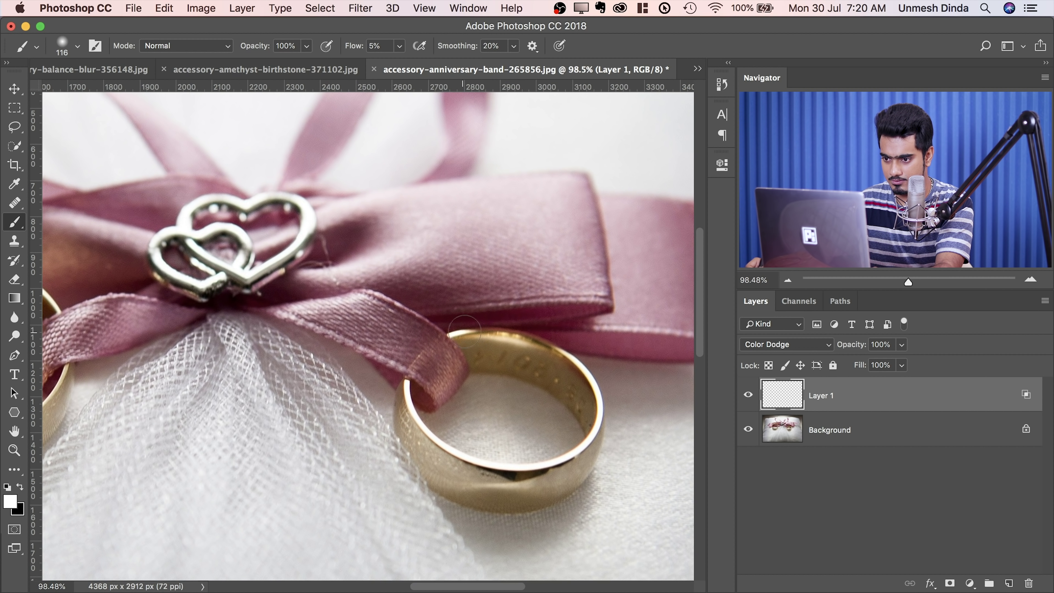
{"action": "left_click_drag", "start_coordinate": [565, 462], "coordinate": [553, 465]}
{"action": "mouse_move", "coordinate": [488, 366]}
{"action": "left_mouse_down"}
{"action": "mouse_move", "coordinate": [462, 340]}
{"action": "mouse_move", "coordinate": [58, 132]}
{"action": "left_mouse_up"}
{"action": "left_click", "coordinate": [747, 397]}
{"action": "left_click", "coordinate": [746, 396]}
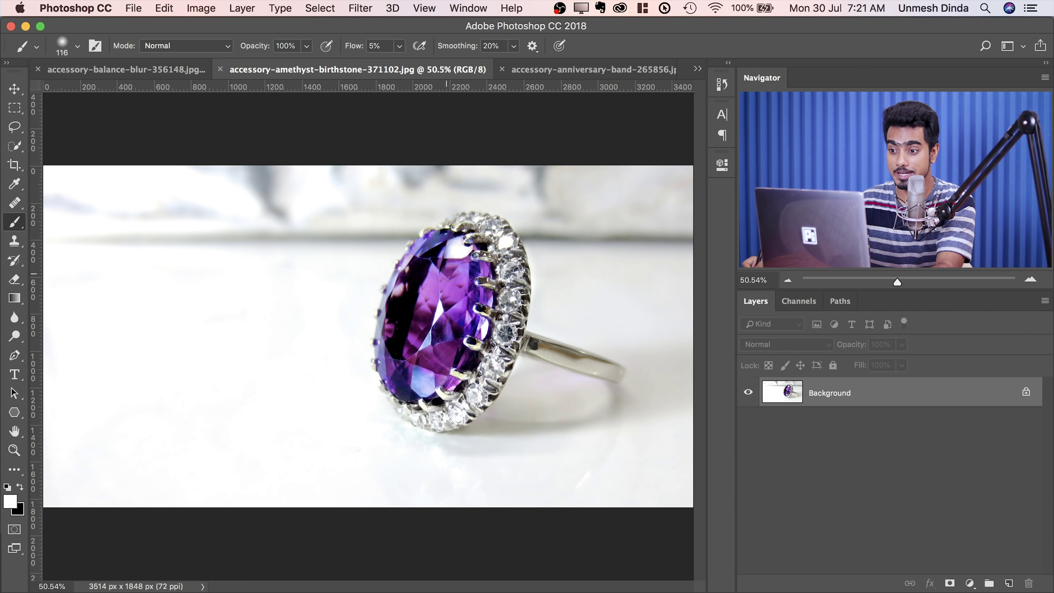
Add a new Layer 1 in Color Dodge mode over the amethyst photo
{"action": "mouse_move", "coordinate": [506, 249]}
{"action": "left_mouse_down"}
{"action": "mouse_move", "coordinate": [514, 244]}
{"action": "mouse_move", "coordinate": [475, 271]}
{"action": "left_mouse_up"}
{"action": "left_click", "coordinate": [1008, 584]}
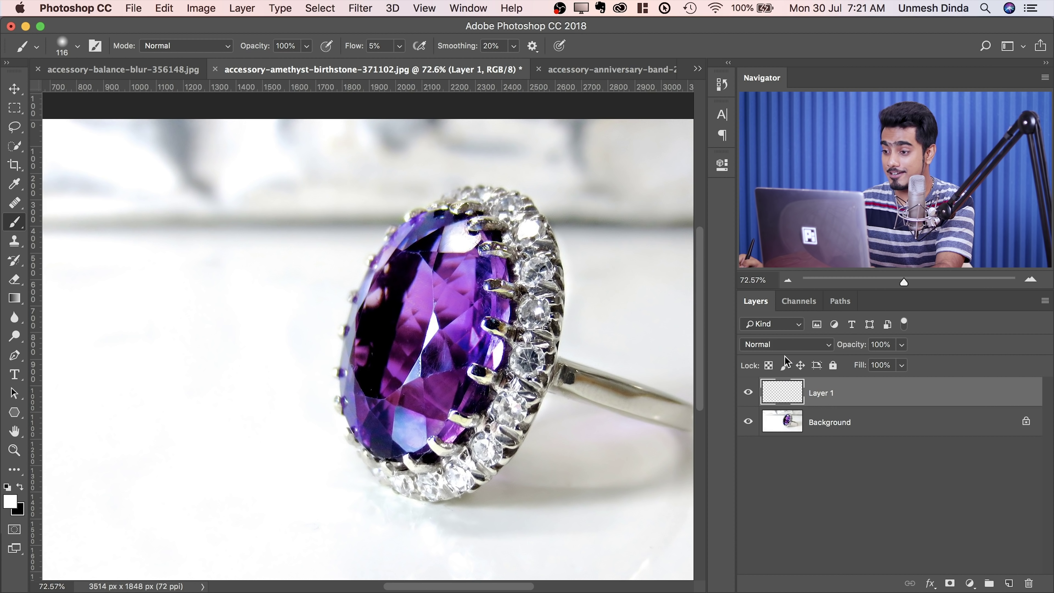
{"action": "left_click", "coordinate": [786, 345]}
{"action": "scroll", "coordinate": [732, 481], "scroll_direction": "down", "scroll_amount": 1}
{"action": "left_click", "coordinate": [769, 454]}
{"action": "double_click", "coordinate": [984, 398]}
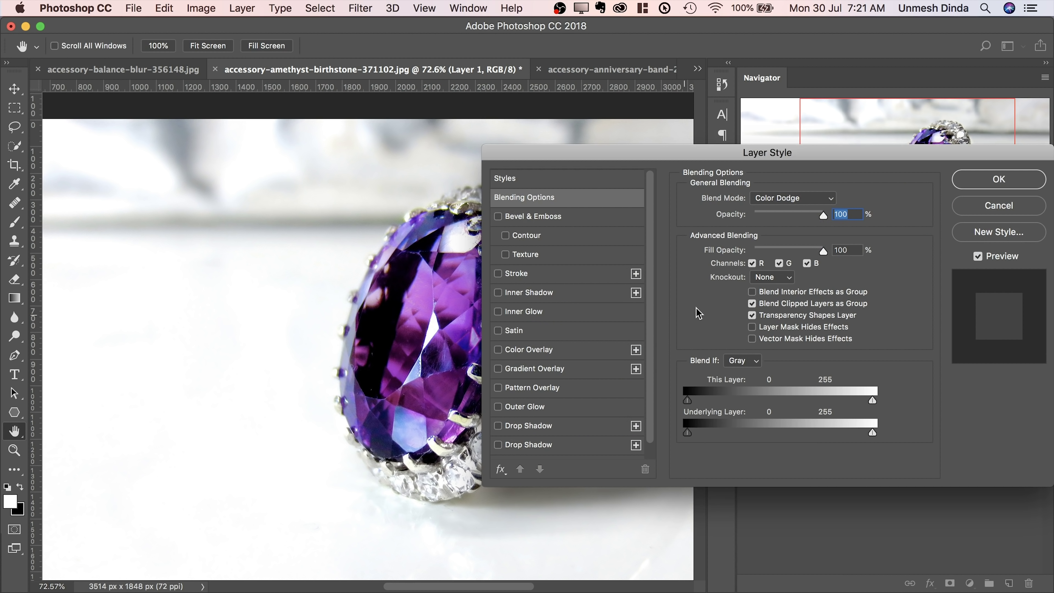
{"action": "left_click", "coordinate": [999, 179]}
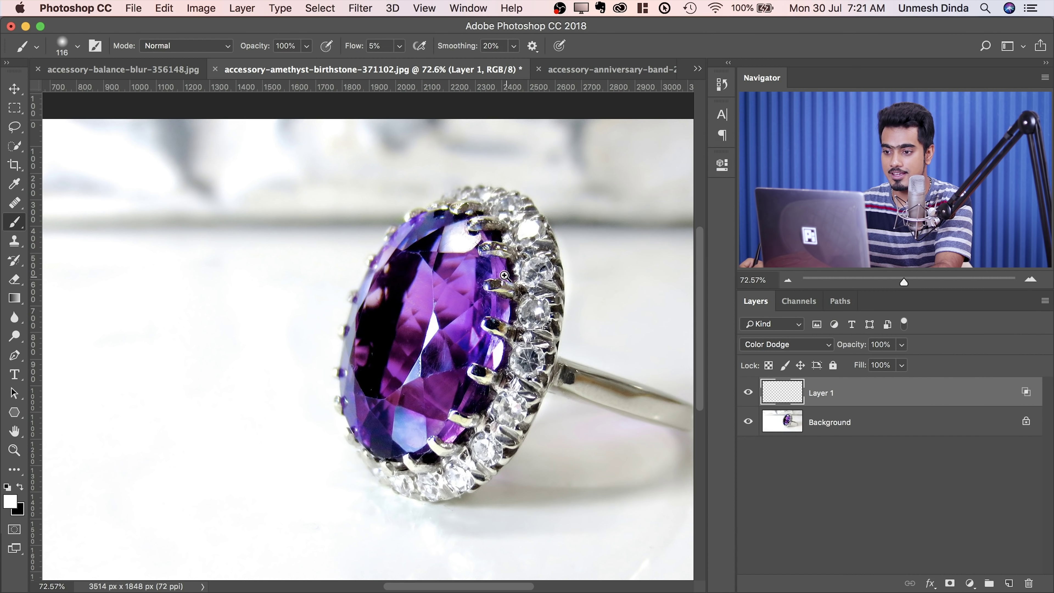
Dab white shine onto several gem facets with a brush around 226
{"action": "left_click_drag", "start_coordinate": [503, 275], "coordinate": [517, 275]}
{"action": "left_click_drag", "start_coordinate": [439, 263], "coordinate": [505, 248]}
{"action": "left_click_drag", "start_coordinate": [465, 279], "coordinate": [436, 286]}
{"action": "mouse_move", "coordinate": [414, 331]}
{"action": "left_mouse_down"}
{"action": "mouse_move", "coordinate": [390, 333]}
{"action": "mouse_move", "coordinate": [422, 365]}
{"action": "left_mouse_up"}
{"action": "left_click", "coordinate": [457, 248]}
{"action": "left_click_drag", "start_coordinate": [460, 228], "coordinate": [481, 229]}
{"action": "left_click_drag", "start_coordinate": [479, 493], "coordinate": [476, 419]}
{"action": "left_click", "coordinate": [451, 424]}
{"action": "left_click", "coordinate": [499, 328]}
{"action": "left_click", "coordinate": [326, 332]}
Brighten the gem's upper-left and left edges with a brush around 104
{"action": "left_click_drag", "start_coordinate": [313, 270], "coordinate": [262, 272]}
{"action": "mouse_move", "coordinate": [308, 208]}
{"action": "left_mouse_down"}
{"action": "mouse_move", "coordinate": [286, 208]}
{"action": "mouse_move", "coordinate": [344, 185]}
{"action": "left_mouse_up"}
{"action": "mouse_move", "coordinate": [334, 211]}
{"action": "left_mouse_down"}
{"action": "mouse_move", "coordinate": [345, 206]}
{"action": "mouse_move", "coordinate": [328, 270]}
{"action": "left_mouse_up"}
{"action": "mouse_move", "coordinate": [332, 227]}
{"action": "left_mouse_down"}
{"action": "mouse_move", "coordinate": [387, 226]}
{"action": "mouse_move", "coordinate": [327, 231]}
{"action": "mouse_move", "coordinate": [347, 236]}
{"action": "left_mouse_up"}
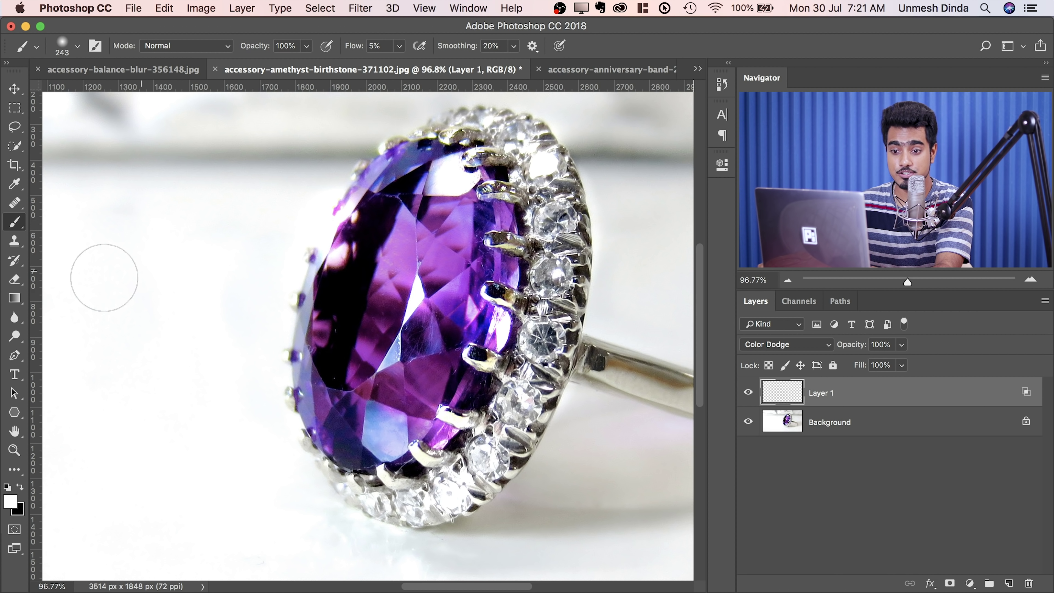
Switch to a 156 eraser, fit the photo on screen, and toggle the shine layer to compare
{"action": "left_click", "coordinate": [15, 278]}
{"action": "left_click_drag", "start_coordinate": [228, 242], "coordinate": [237, 236]}
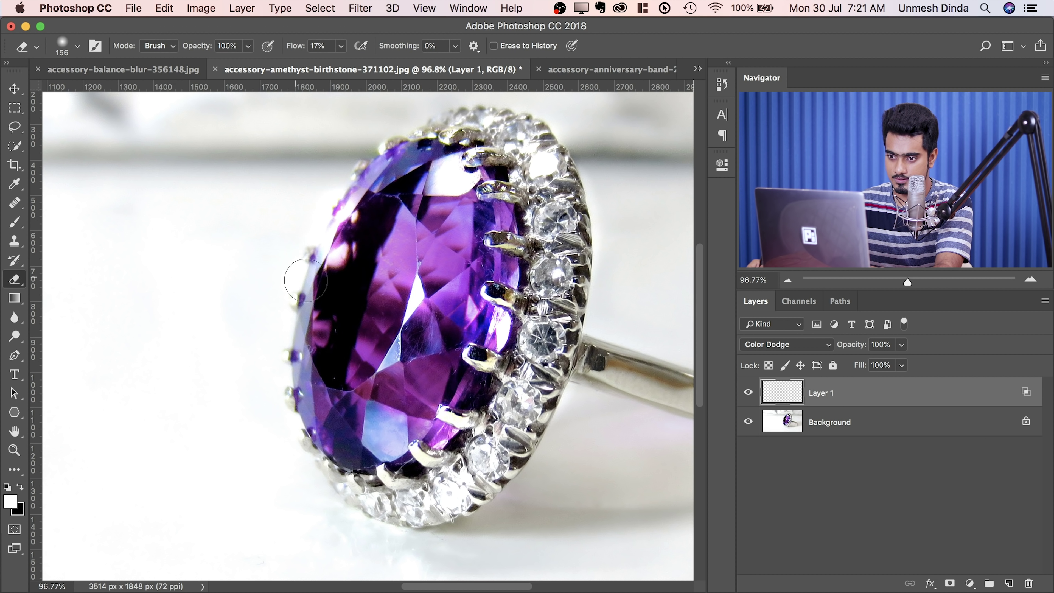
{"action": "key", "text": "super+0"}
{"action": "left_click", "coordinate": [748, 395]}
{"action": "left_click", "coordinate": [747, 395]}
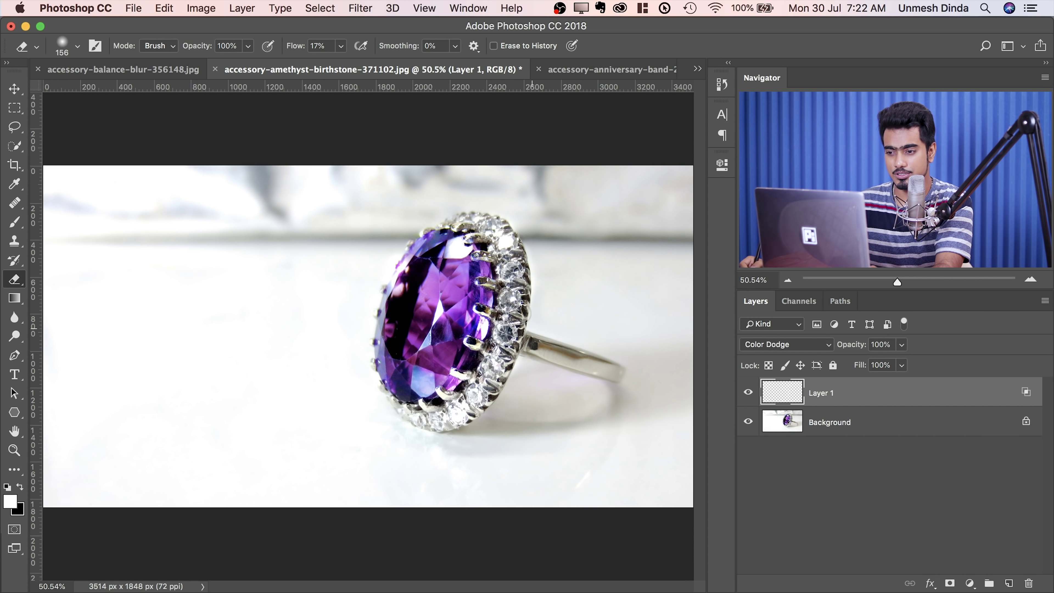
Close the amethyst photo without saving
{"action": "left_click", "coordinate": [215, 69]}
{"action": "left_click", "coordinate": [452, 222]}
{"action": "left_click", "coordinate": [181, 76]}
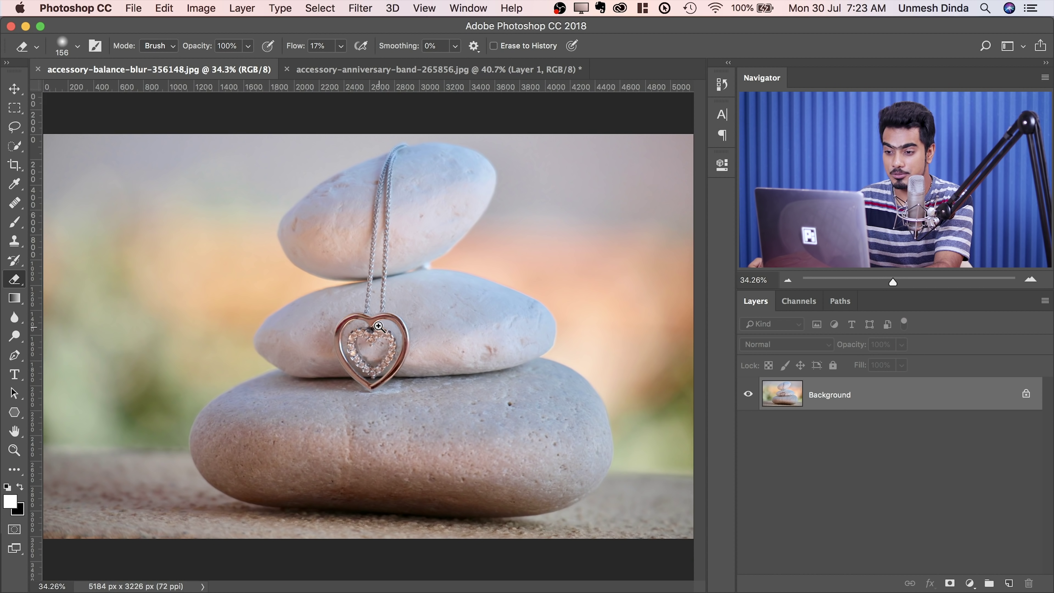
{"action": "left_click_drag", "start_coordinate": [379, 326], "coordinate": [407, 320]}
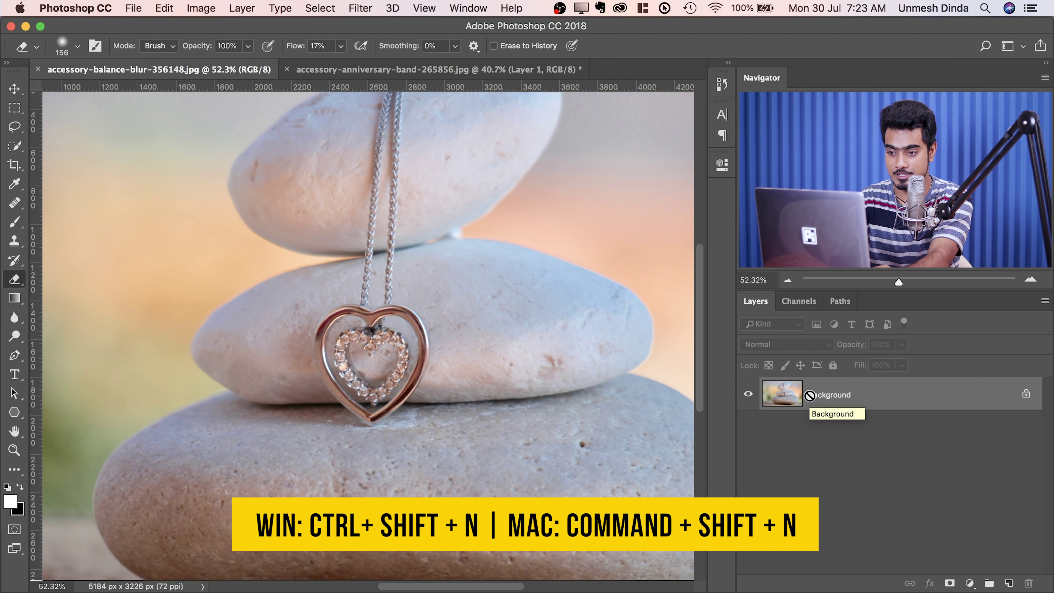
Create a new layer named 'Shine' in Color Dodge mode above the Background
{"action": "key", "text": "super+shift+n"}
{"action": "type", "text": "Shin"}
{"action": "left_click", "coordinate": [484, 355]}
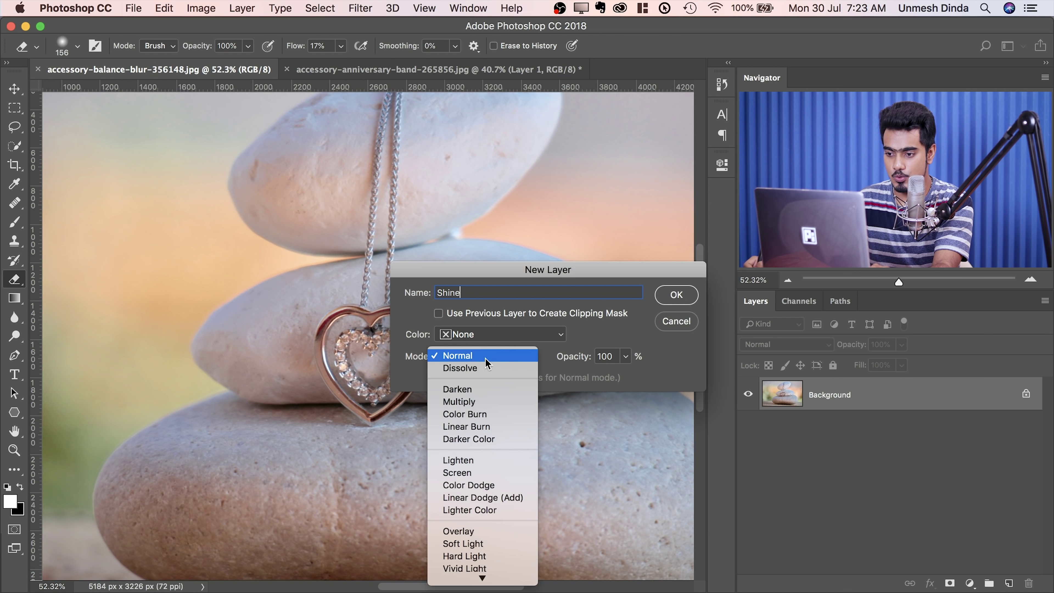
{"action": "left_click", "coordinate": [479, 486]}
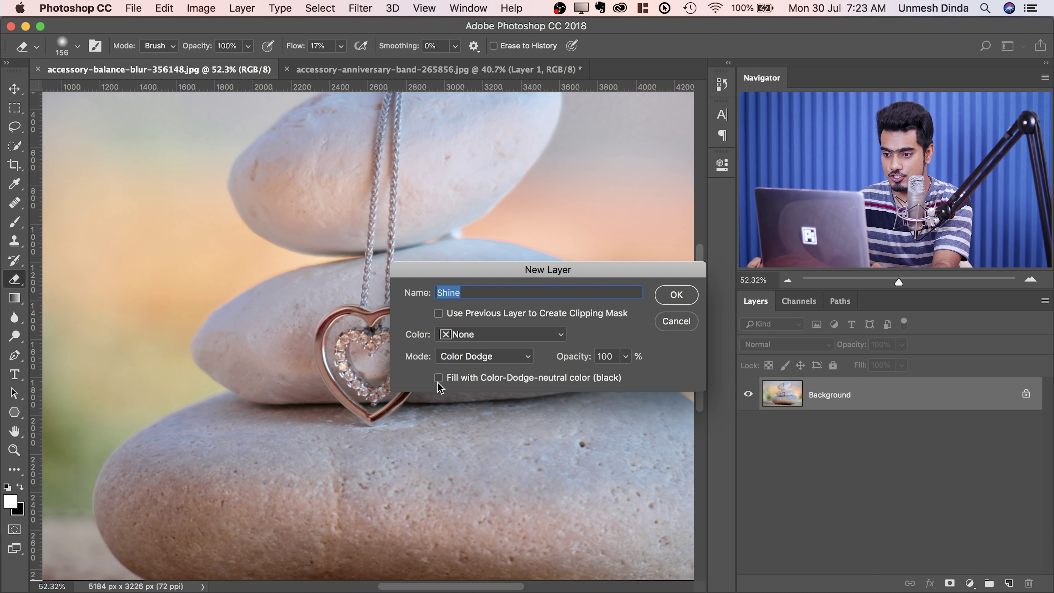
{"action": "key", "text": "Return"}
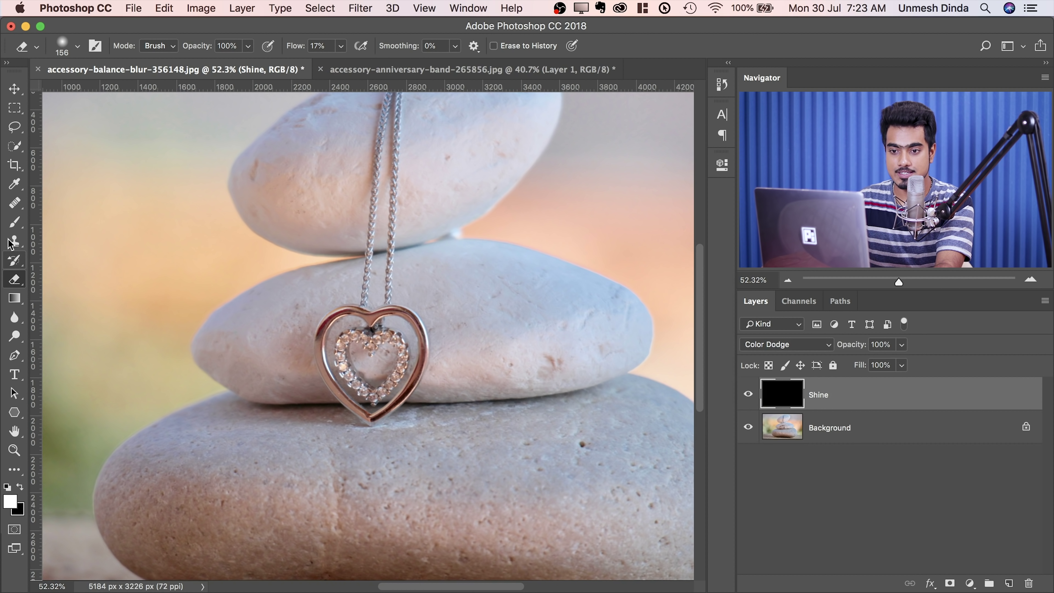
{"action": "left_click", "coordinate": [21, 231]}
Paint white glints on the pendant's upper-right rim at size 236 and inner-heart stones at 53
{"action": "scroll", "coordinate": [375, 344], "scroll_direction": "up", "scroll_amount": 6}
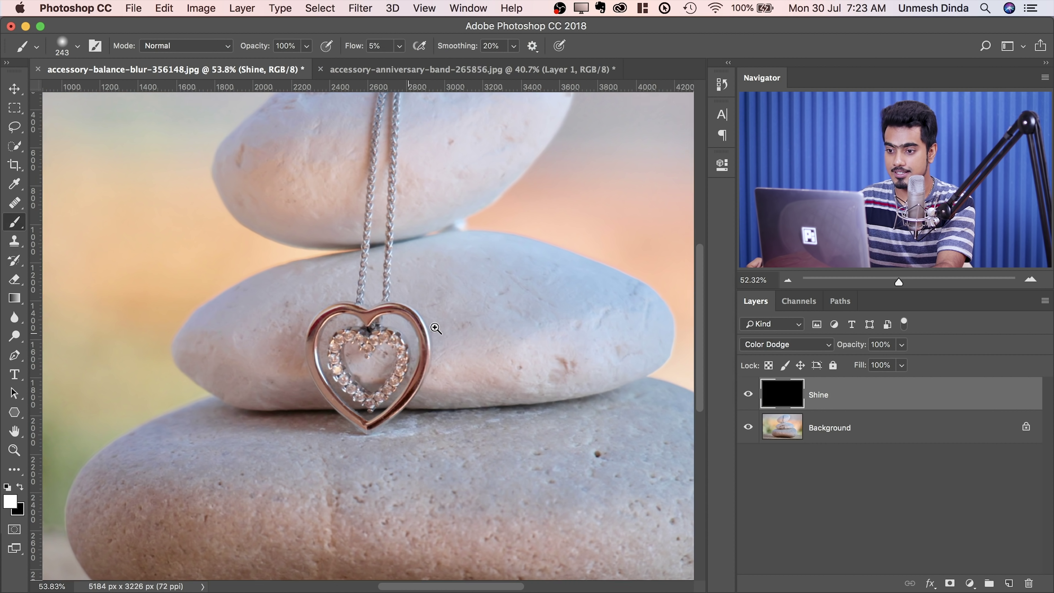
{"action": "mouse_move", "coordinate": [447, 309]}
{"action": "left_mouse_down"}
{"action": "mouse_move", "coordinate": [427, 304]}
{"action": "mouse_move", "coordinate": [448, 294]}
{"action": "mouse_move", "coordinate": [448, 313]}
{"action": "mouse_move", "coordinate": [449, 302]}
{"action": "left_mouse_up"}
{"action": "mouse_move", "coordinate": [275, 411]}
{"action": "left_mouse_down"}
{"action": "mouse_move", "coordinate": [214, 412]}
{"action": "mouse_move", "coordinate": [278, 403]}
{"action": "left_mouse_up"}
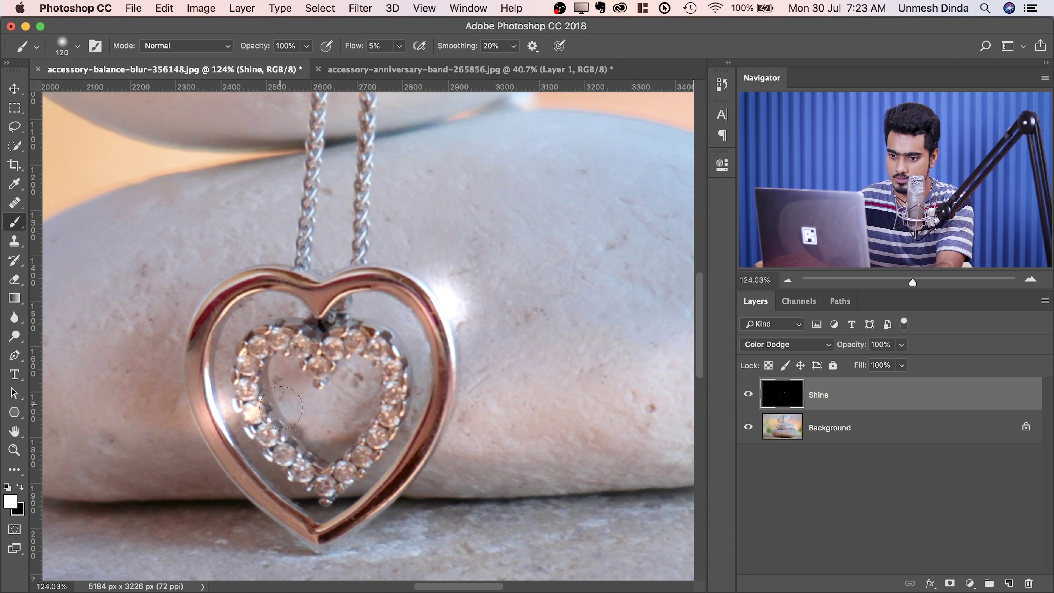
{"action": "mouse_move", "coordinate": [386, 355]}
{"action": "left_mouse_down"}
{"action": "mouse_move", "coordinate": [376, 348]}
{"action": "mouse_move", "coordinate": [385, 345]}
{"action": "left_mouse_up"}
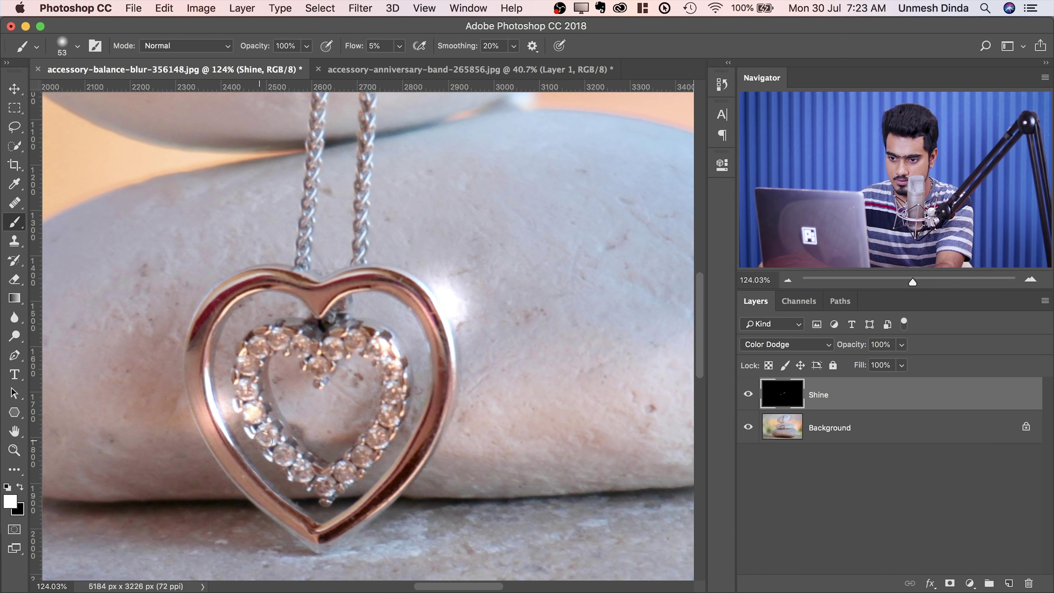
{"action": "left_click_drag", "start_coordinate": [273, 430], "coordinate": [254, 339]}
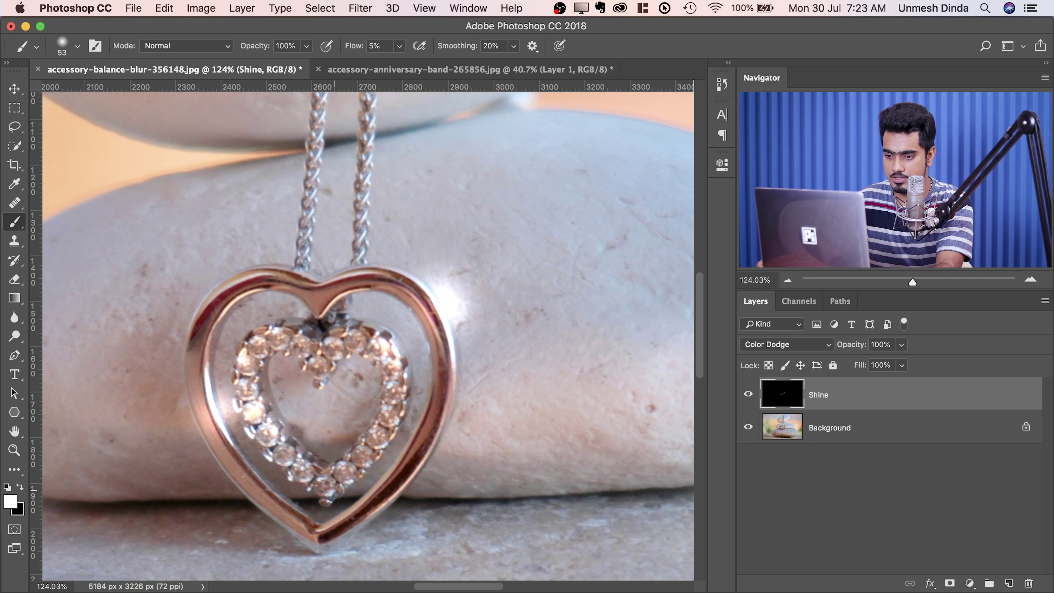
{"action": "left_click_drag", "start_coordinate": [372, 460], "coordinate": [389, 420]}
{"action": "mouse_move", "coordinate": [317, 362]}
{"action": "left_mouse_down"}
{"action": "mouse_move", "coordinate": [320, 344]}
{"action": "mouse_move", "coordinate": [291, 336]}
{"action": "mouse_move", "coordinate": [337, 348]}
{"action": "left_mouse_up"}
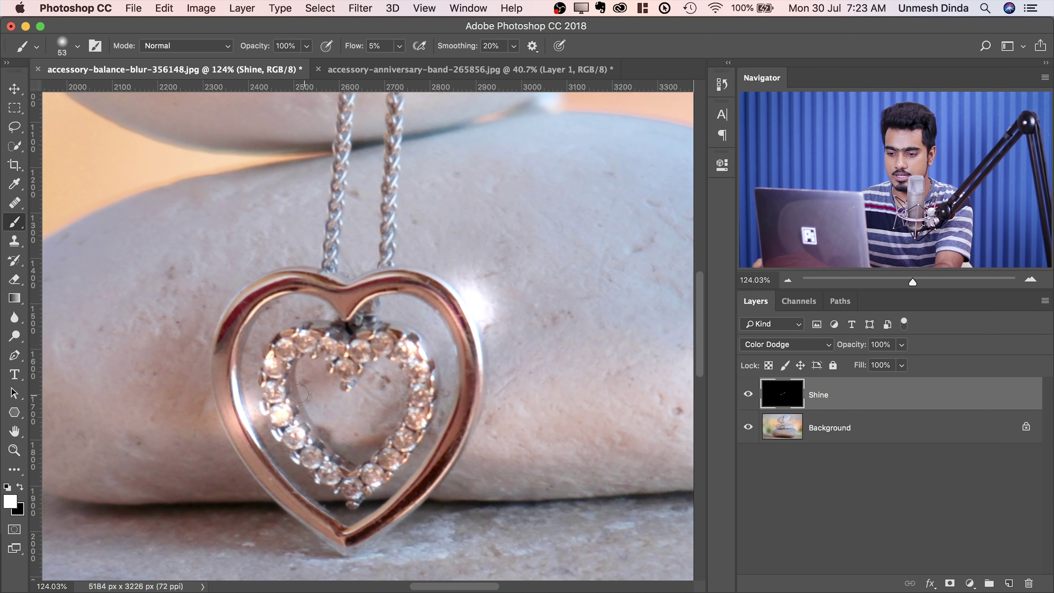
Erase stray glare right of the heart and left of the stones with a 69 eraser
{"action": "left_click", "coordinate": [17, 281]}
{"action": "left_click_drag", "start_coordinate": [476, 286], "coordinate": [458, 287]}
{"action": "left_click_drag", "start_coordinate": [487, 286], "coordinate": [498, 334]}
{"action": "left_click_drag", "start_coordinate": [271, 418], "coordinate": [261, 409]}
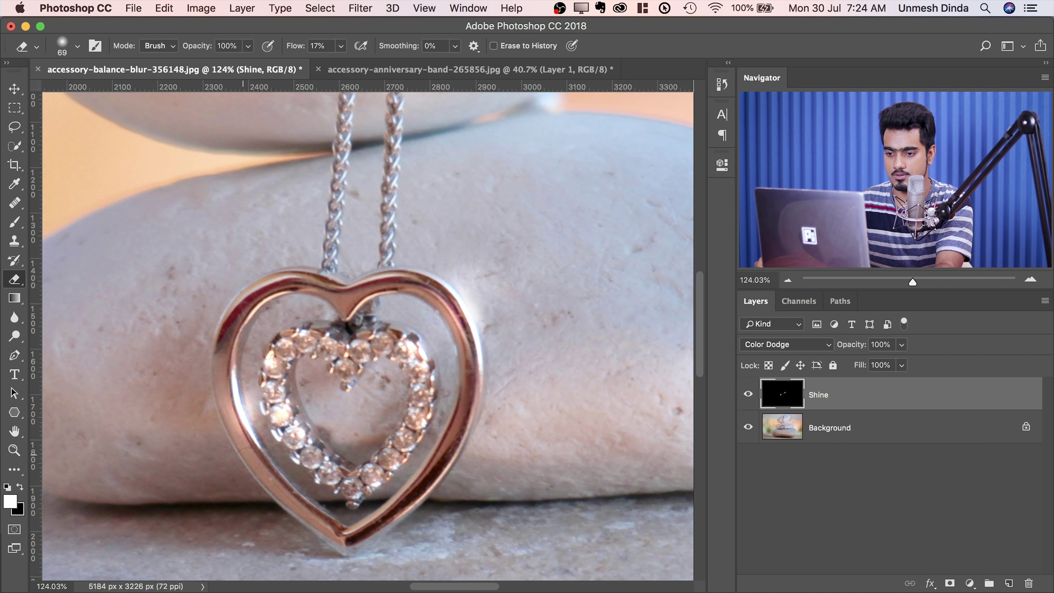
View the pendant at 80% and turn the Shine layer back on
{"action": "key", "text": "super+0"}
{"action": "left_click_drag", "start_coordinate": [432, 317], "coordinate": [495, 306]}
{"action": "left_click_drag", "start_coordinate": [404, 342], "coordinate": [498, 345]}
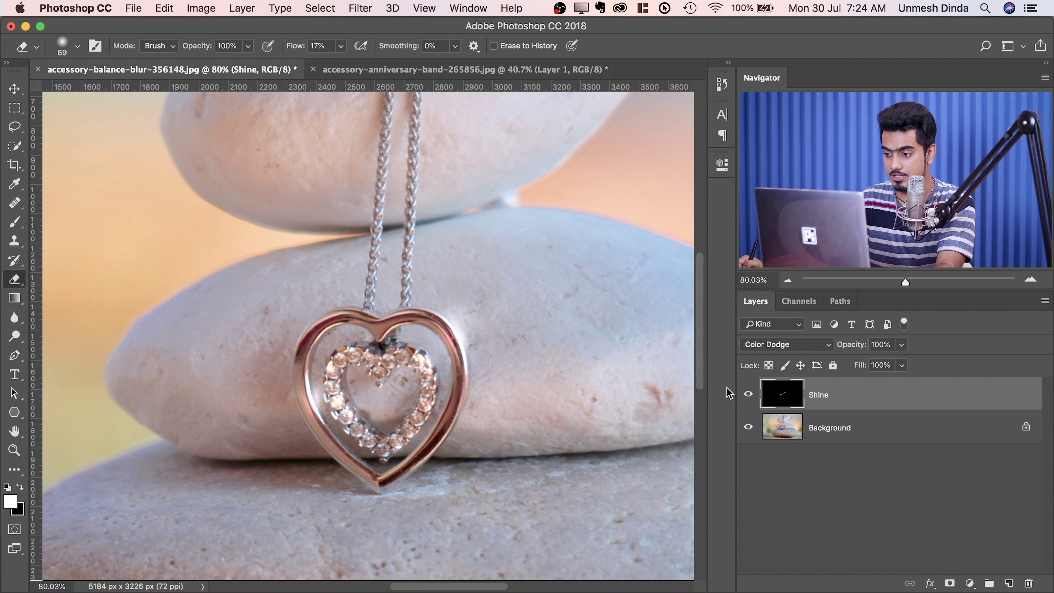
{"action": "left_click", "coordinate": [749, 394]}
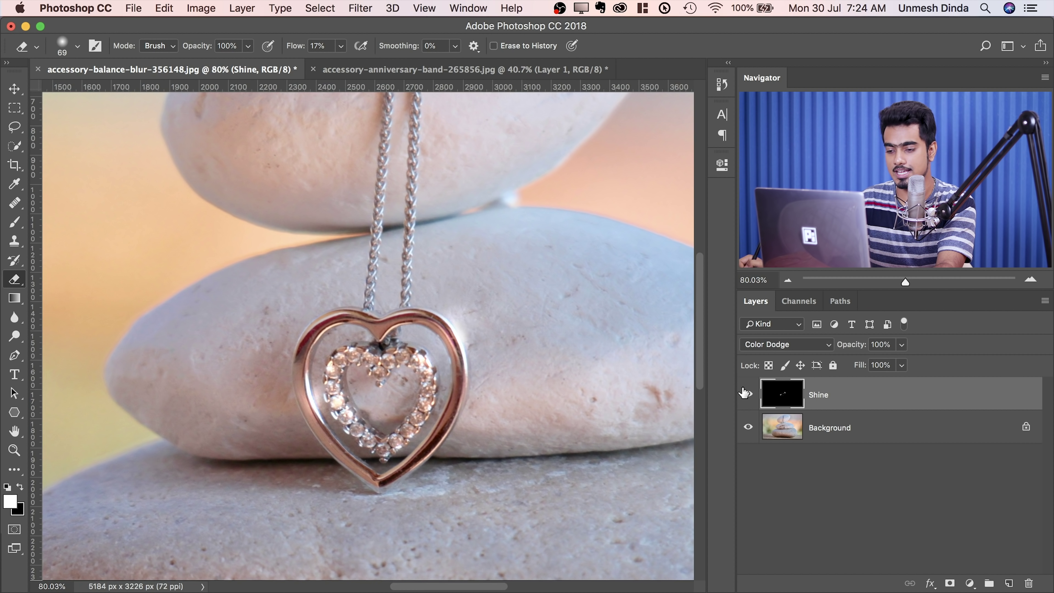